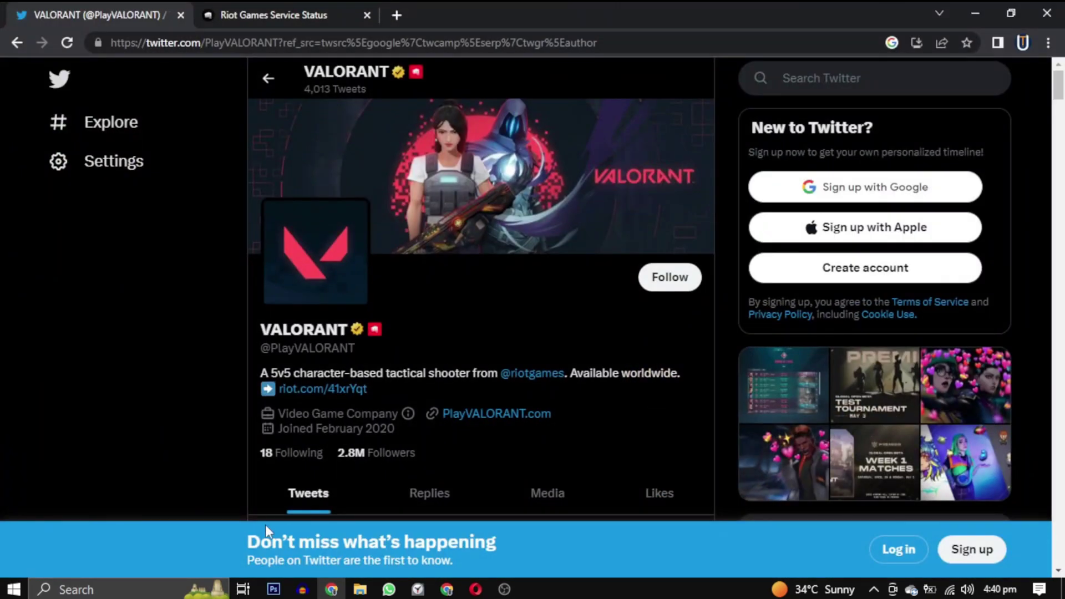
# Step: Open the VALORANT page on the Riot Games Service Status site
pyautogui.click(205, 23)
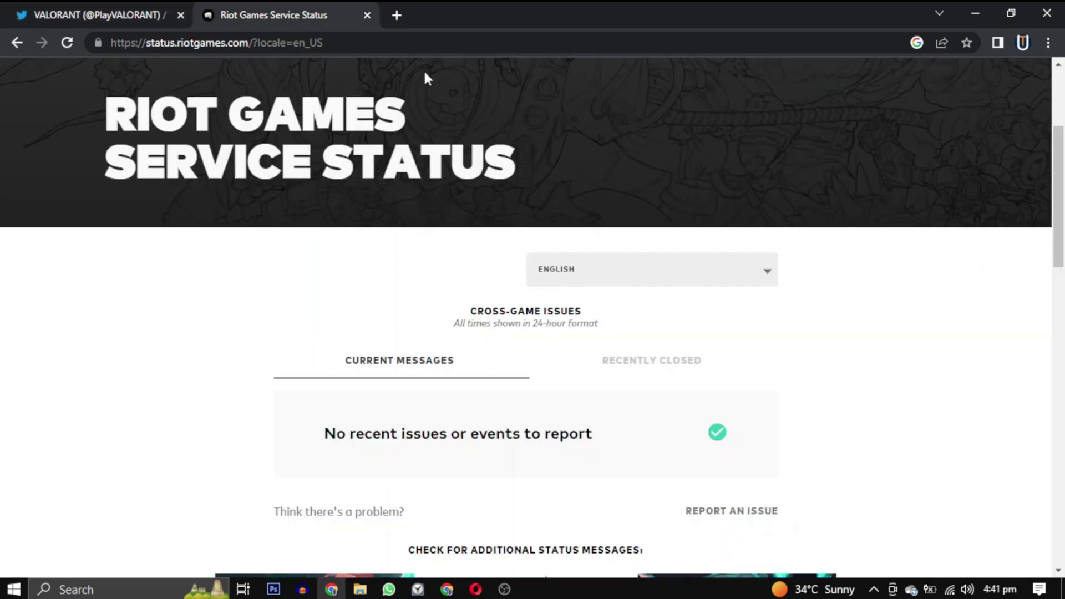
pyautogui.scroll(-4, 713, 138)
pyautogui.click(743, 403)
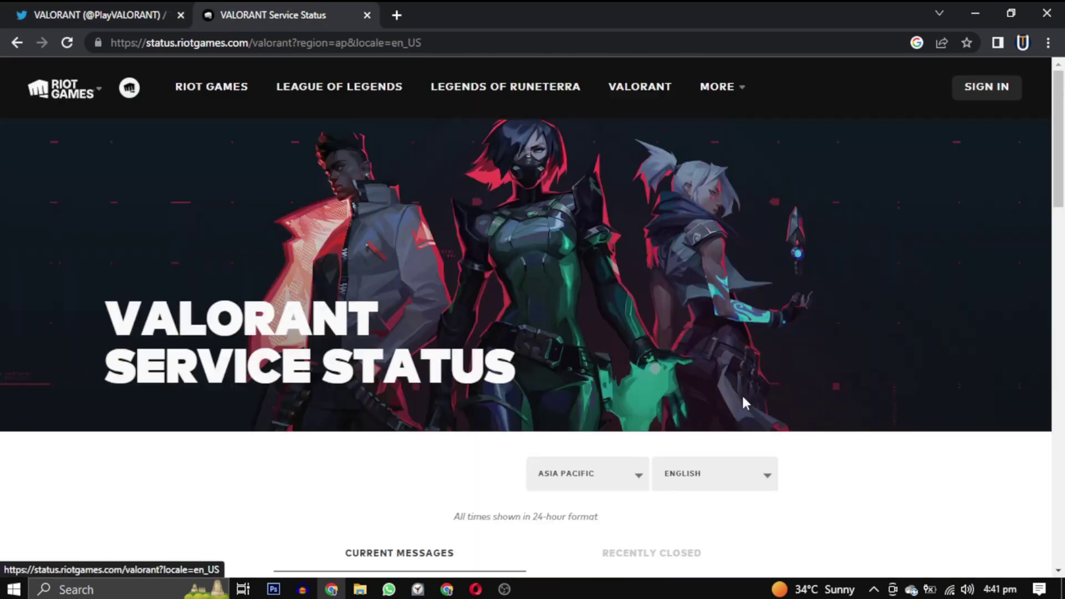
pyautogui.scroll(-5, 741, 394)
# Step: Select Europe in the region dropdown to show its service status
pyautogui.click(632, 188)
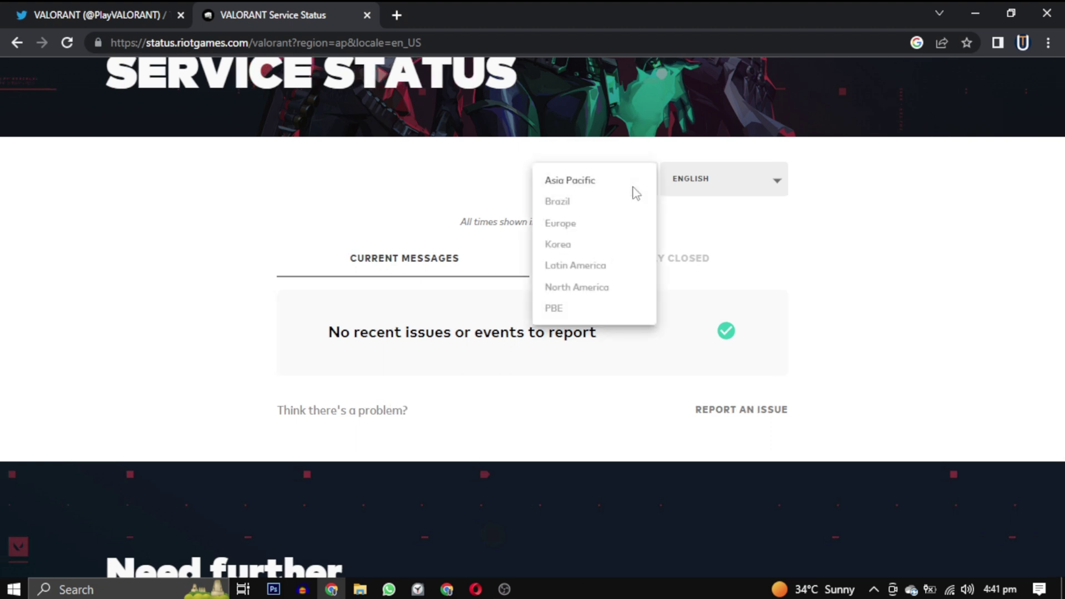
pyautogui.click(746, 191)
pyautogui.click(574, 195)
pyautogui.click(577, 226)
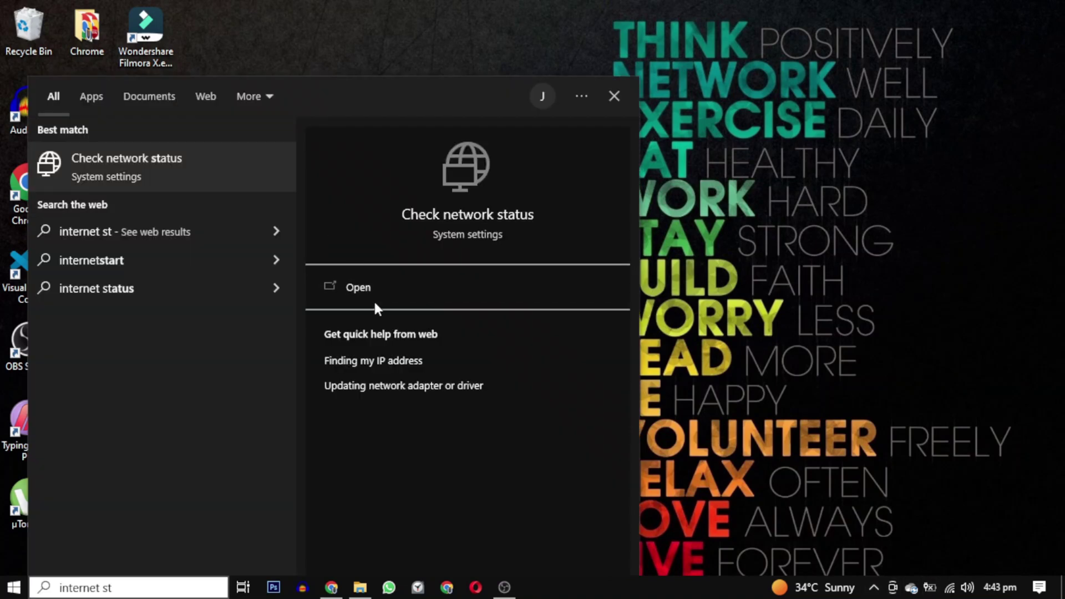
# Step: Run the internet speed test, measuring about 11.1 Mbps download and 20 ms ping
pyautogui.click(374, 299)
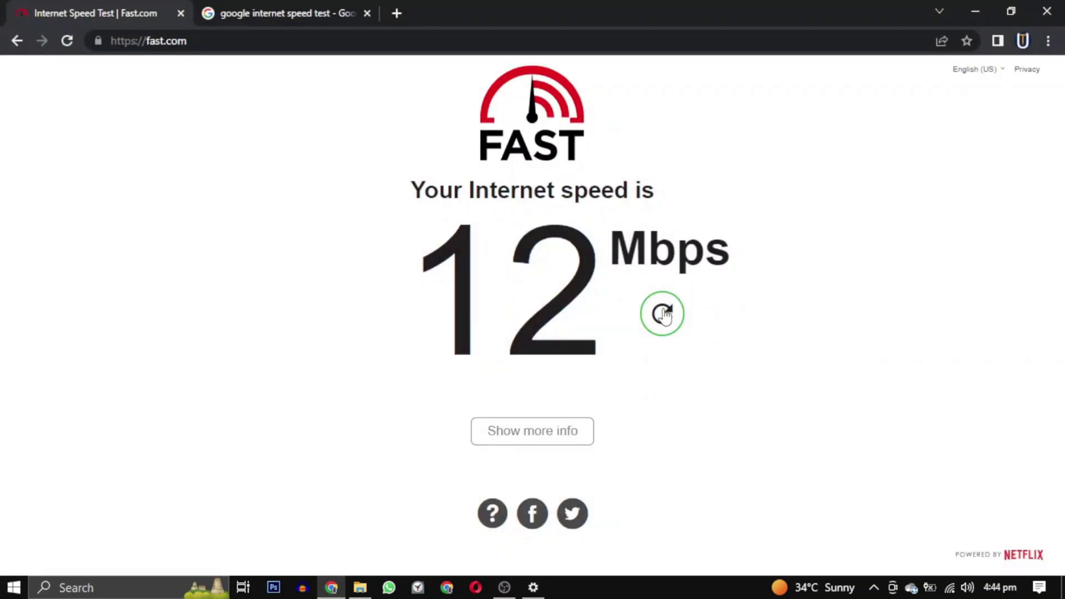
pyautogui.click(662, 314)
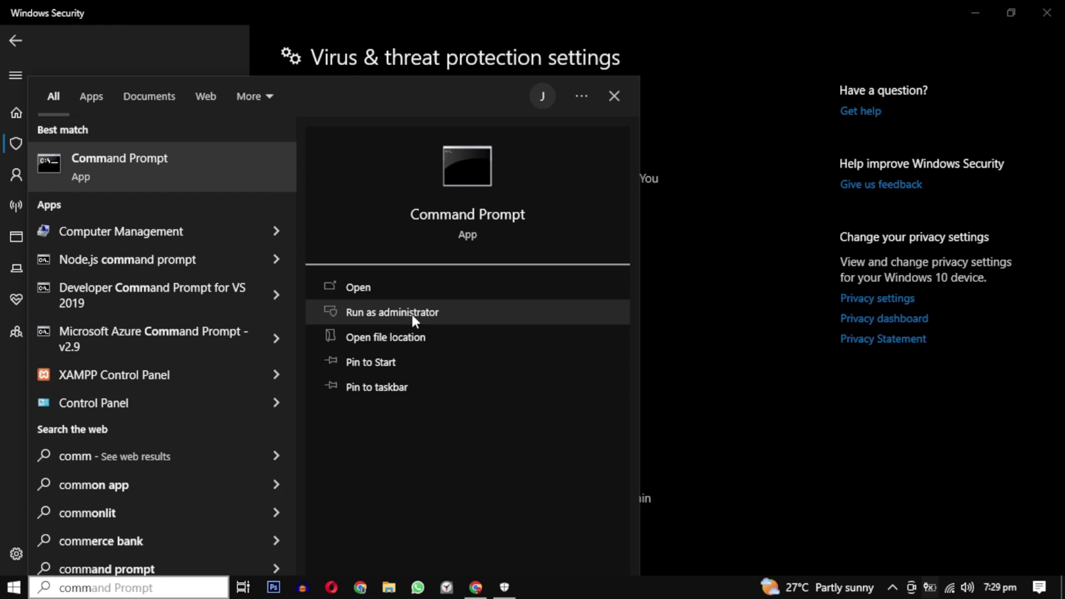
# Step: Start Command Prompt as administrator and flush the DNS cache with ipconfig /flushdns
pyautogui.click(449, 314)
pyautogui.click(472, 391)
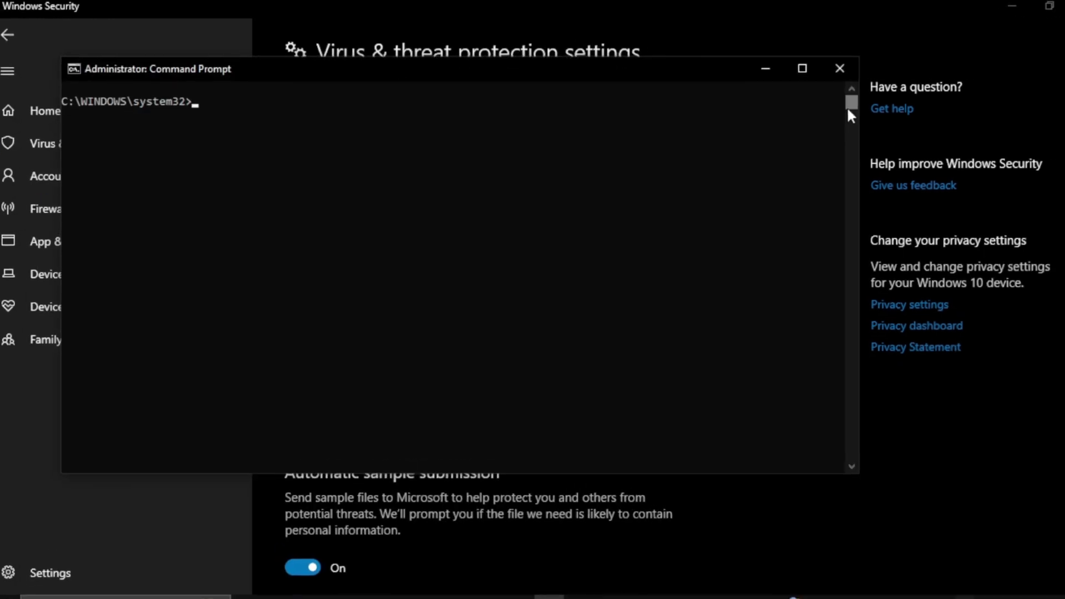
pyautogui.write('ipconfig /flush')
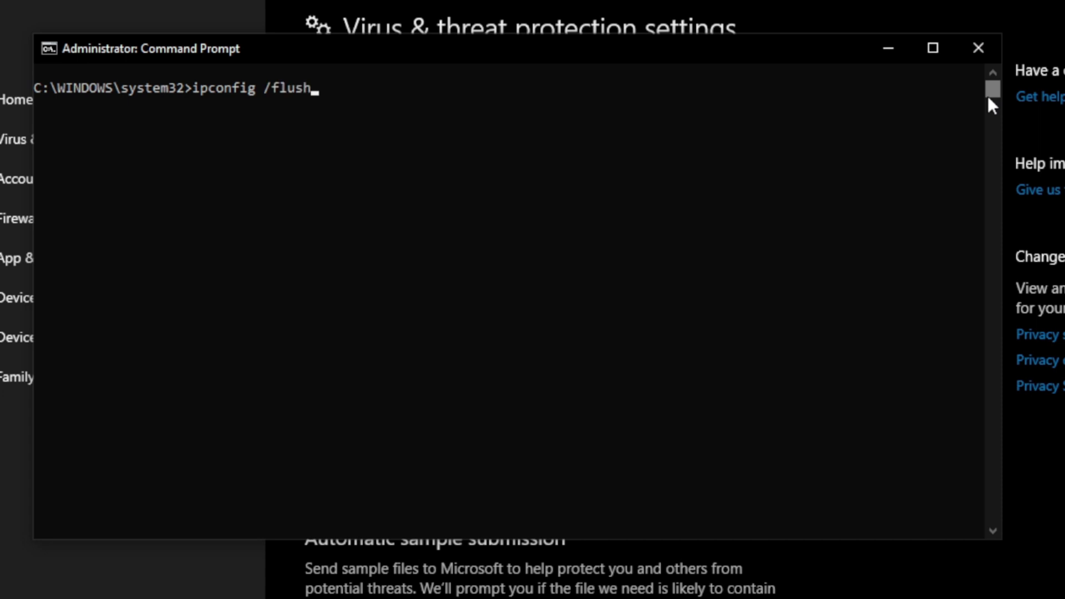
pyautogui.write('dns')
pyautogui.press('Return')
# Step: Release the IP with ipconfig /release and enter ipconfig /renew
pyautogui.write('ipconfig')
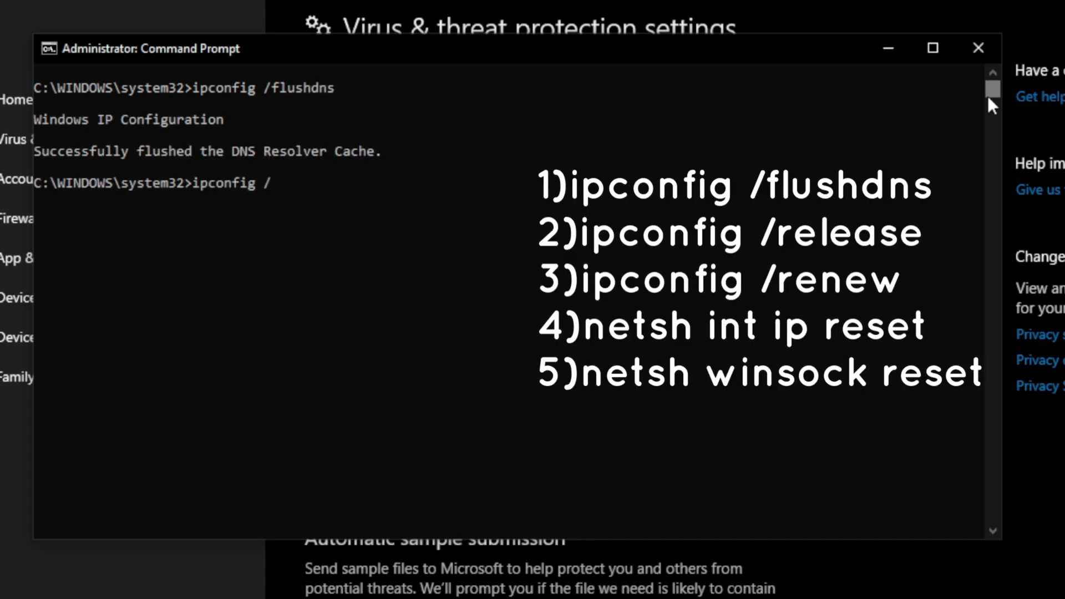
pyautogui.write(' /release')
pyautogui.press('Return')
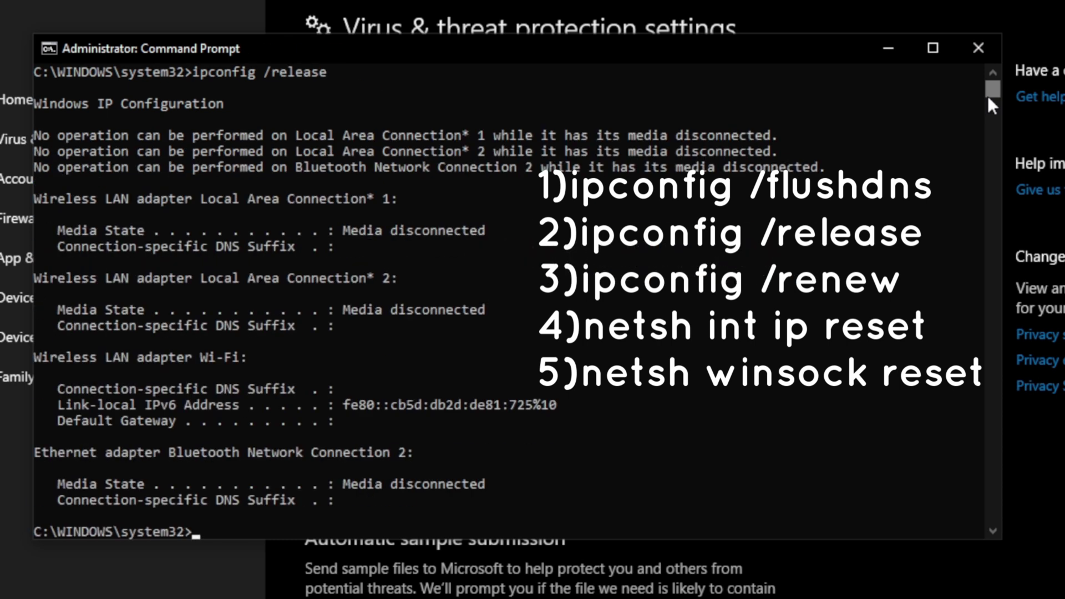
pyautogui.write('ipconfig /renew')
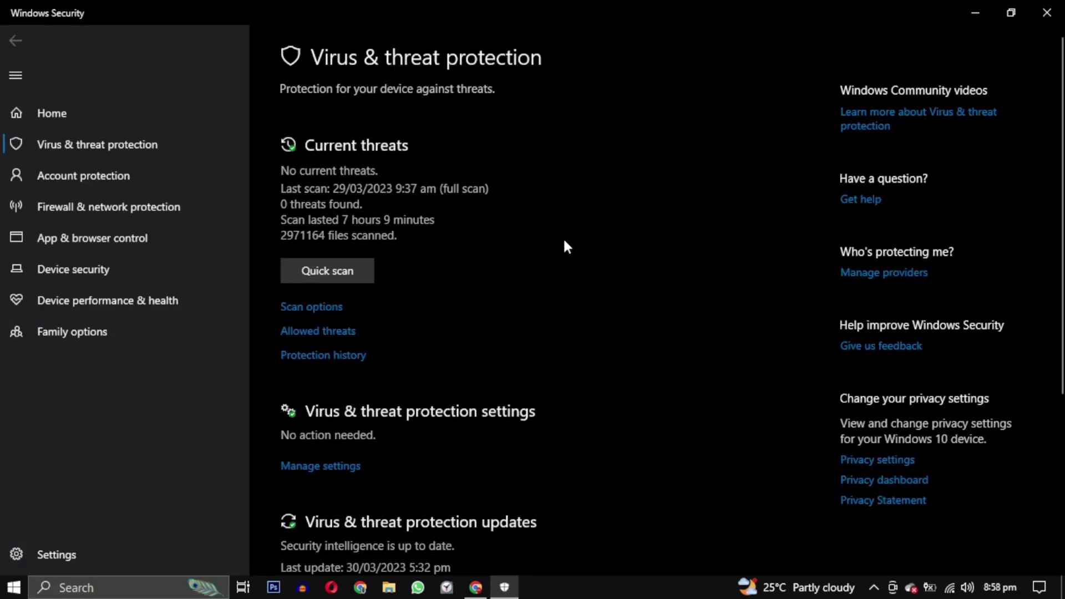
# Step: Turn off automatic sample submission and Tamper Protection in Virus & threat protection settings
pyautogui.click(316, 470)
pyautogui.click(294, 547)
pyautogui.scroll(-8, 305, 509)
pyautogui.click(451, 387)
pyautogui.scroll(3, 298, 451)
pyautogui.click(297, 451)
pyautogui.scroll(-2, 313, 374)
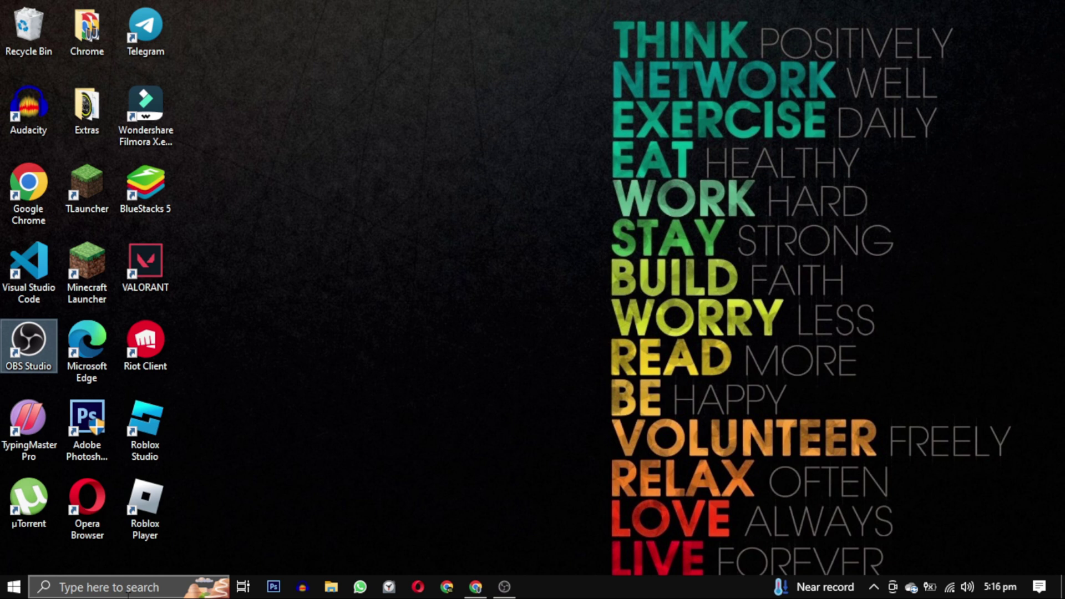
# Step: Search 'viru' and reopen Virus & threat protection from the results
pyautogui.click(128, 594)
pyautogui.write('viru')
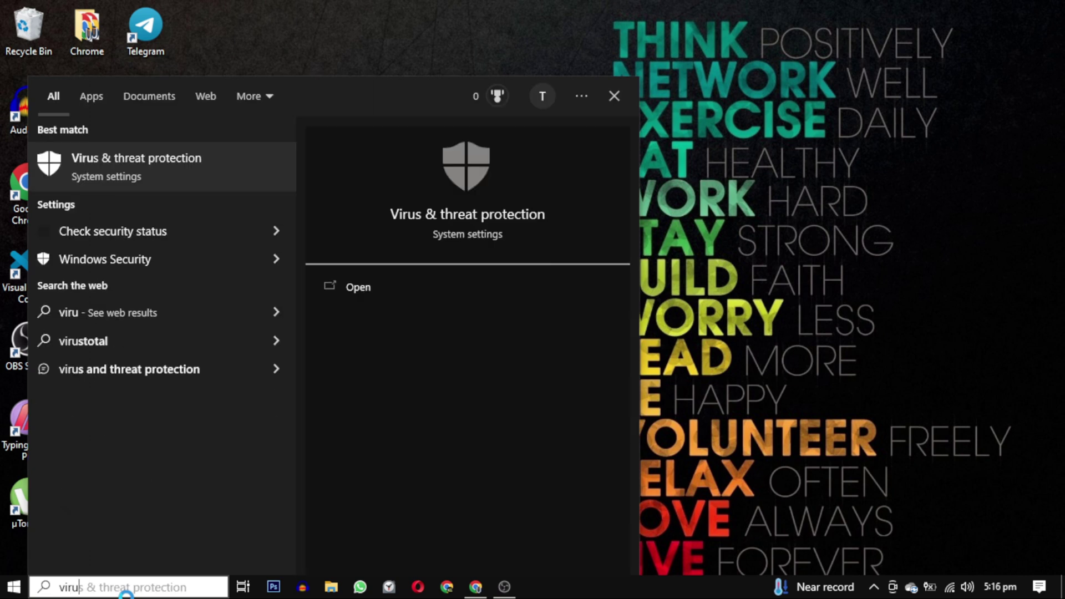
pyautogui.click(352, 298)
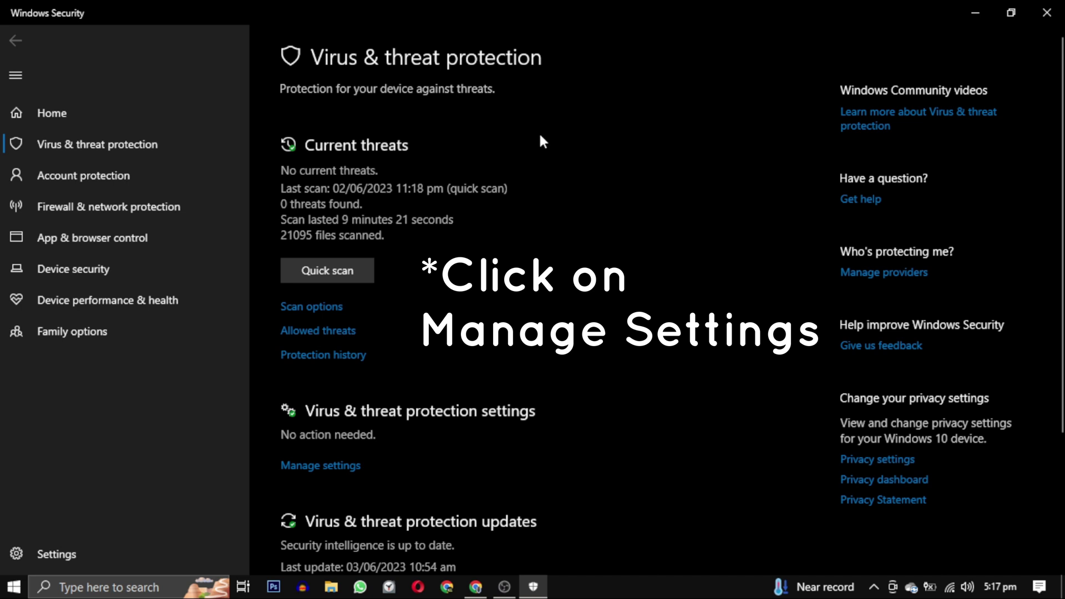
# Step: Open the Exclusions page, approve the permission prompt, and add a File exclusion
pyautogui.click(328, 466)
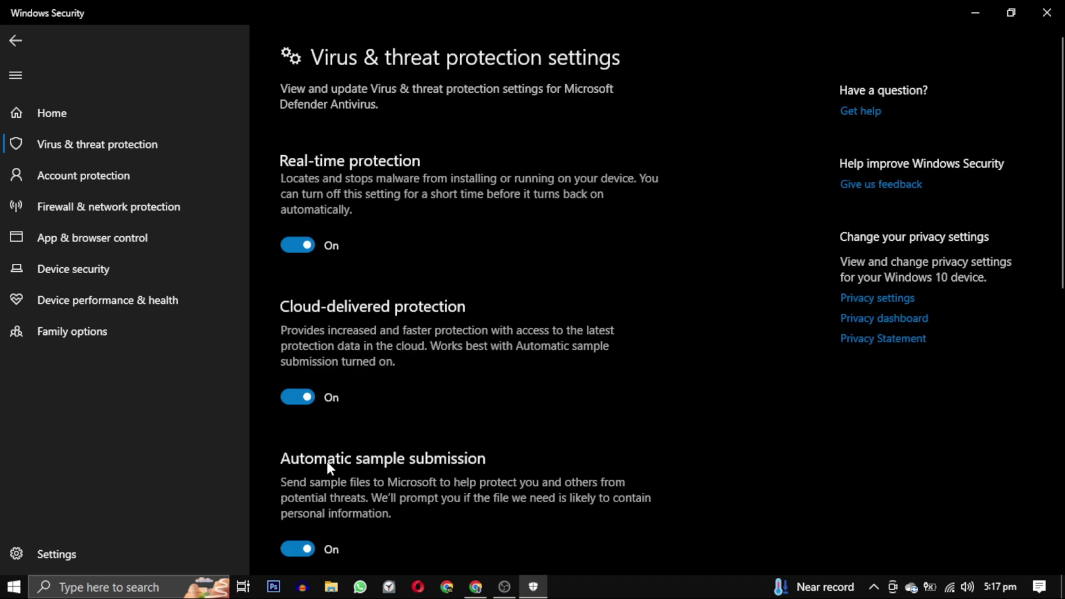
pyautogui.scroll(-5, 932, 260)
pyautogui.scroll(-5, 1061, 291)
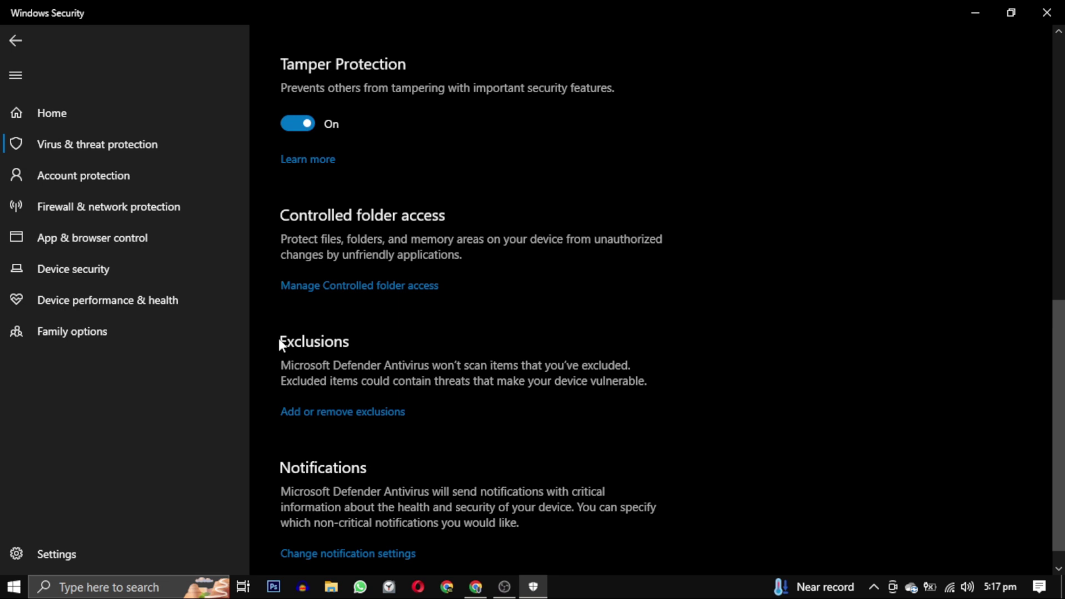
pyautogui.click(348, 411)
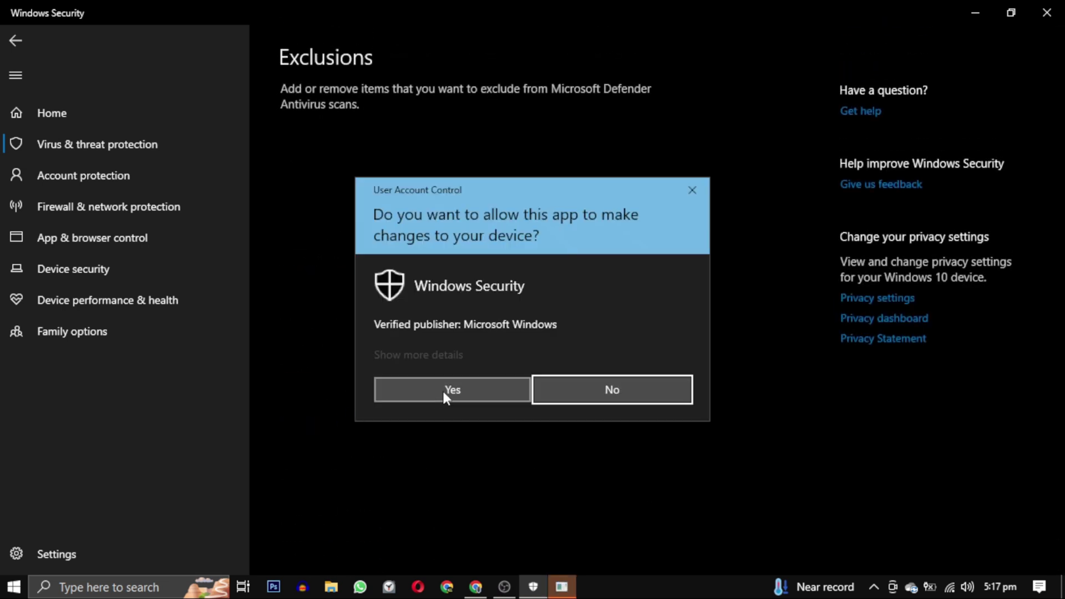
pyautogui.click(444, 394)
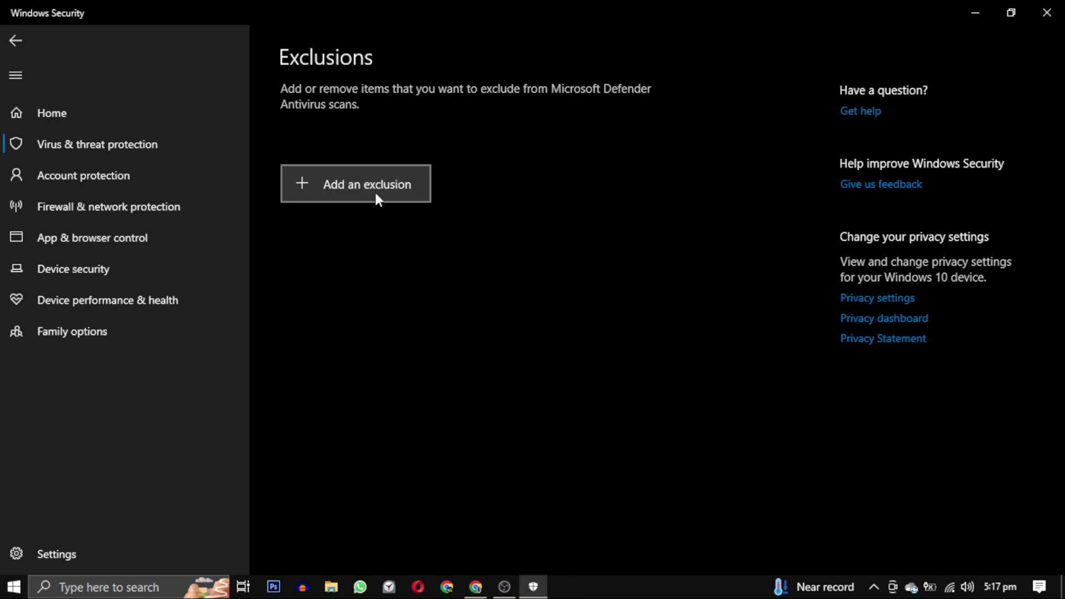
pyautogui.click(375, 190)
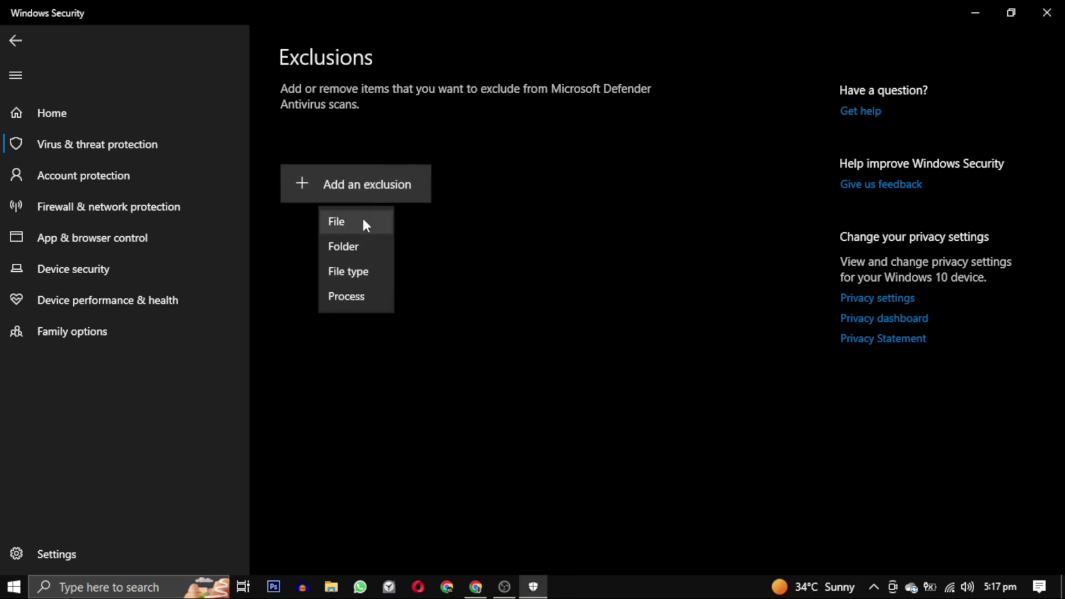
pyautogui.click(365, 225)
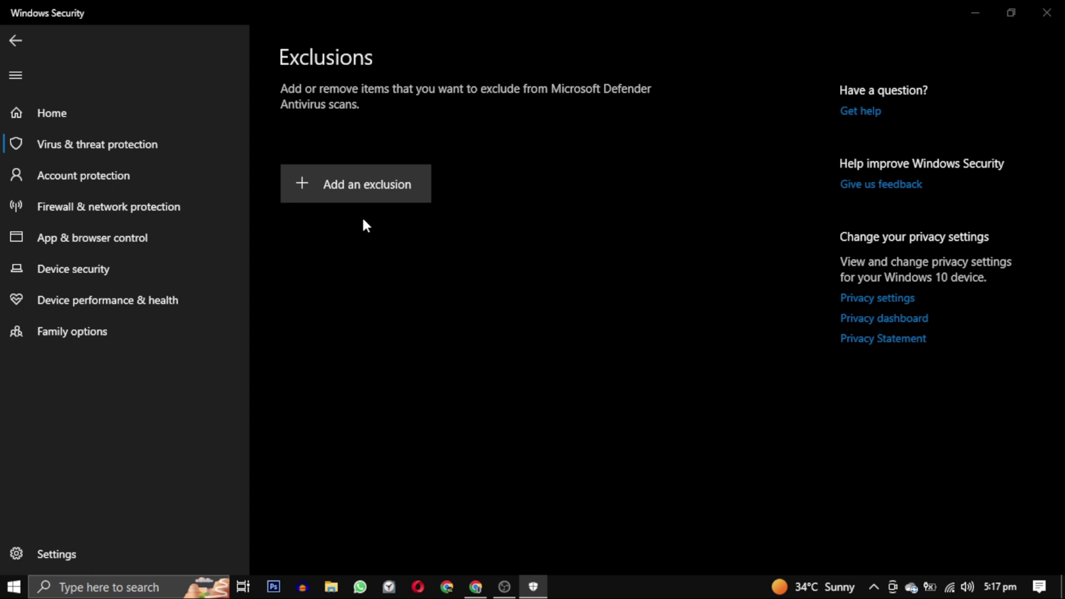
# Step: Browse to C:\Riot Games\VALORANT\live and add VALORANT.exe as a file exclusion
pyautogui.click(65, 135)
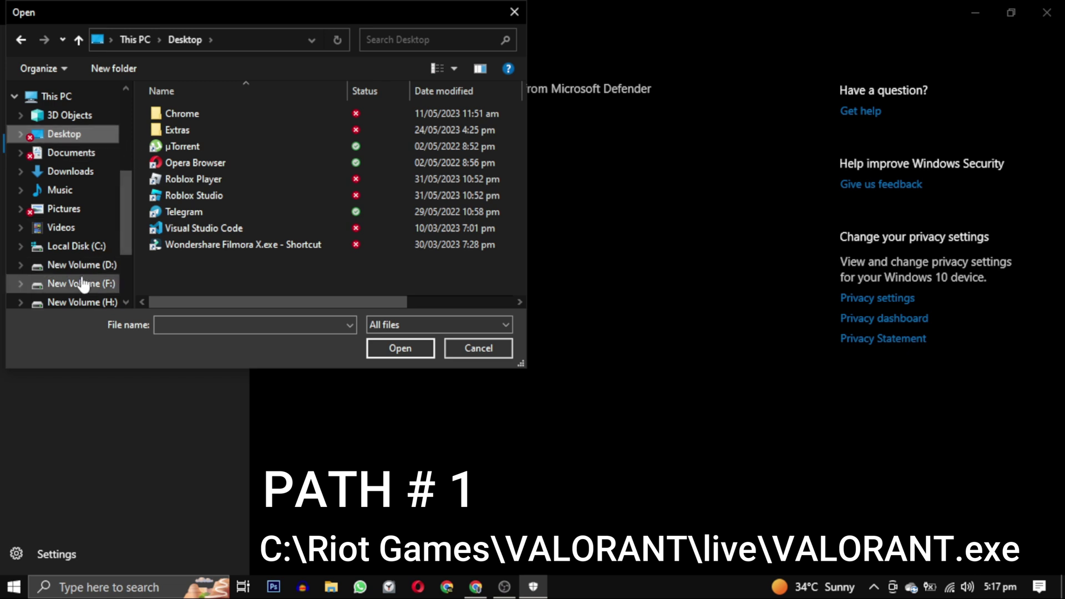
pyautogui.click(83, 253)
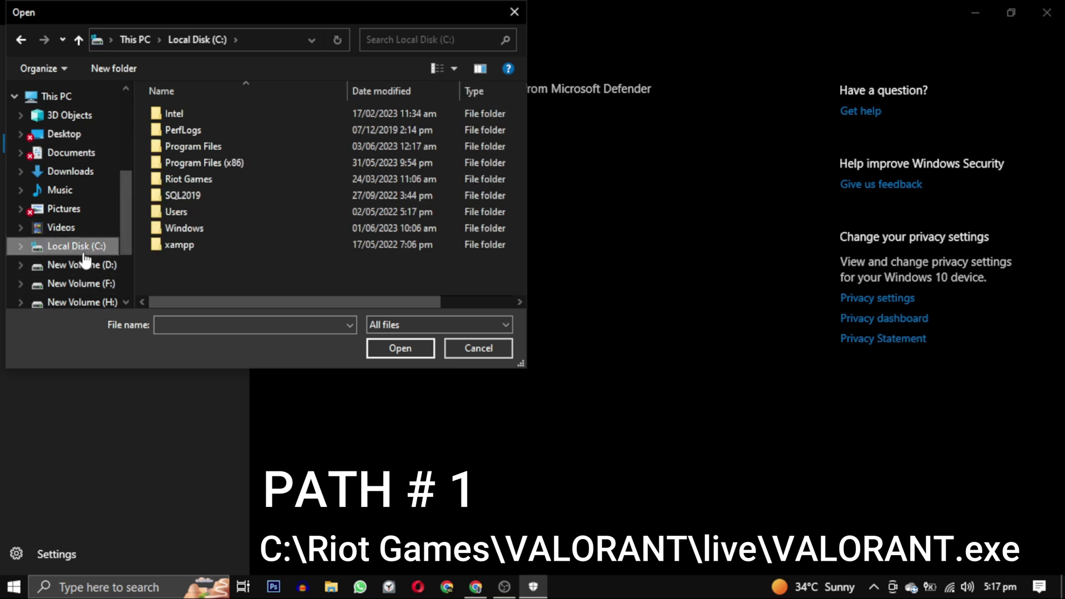
pyautogui.doubleClick(181, 180)
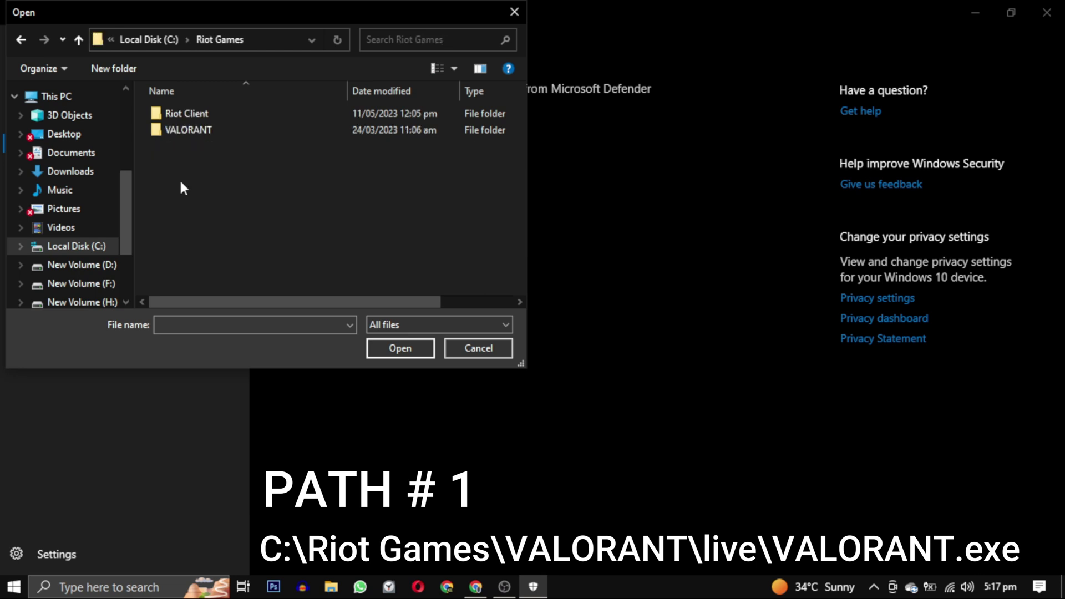
pyautogui.doubleClick(234, 131)
pyautogui.doubleClick(183, 115)
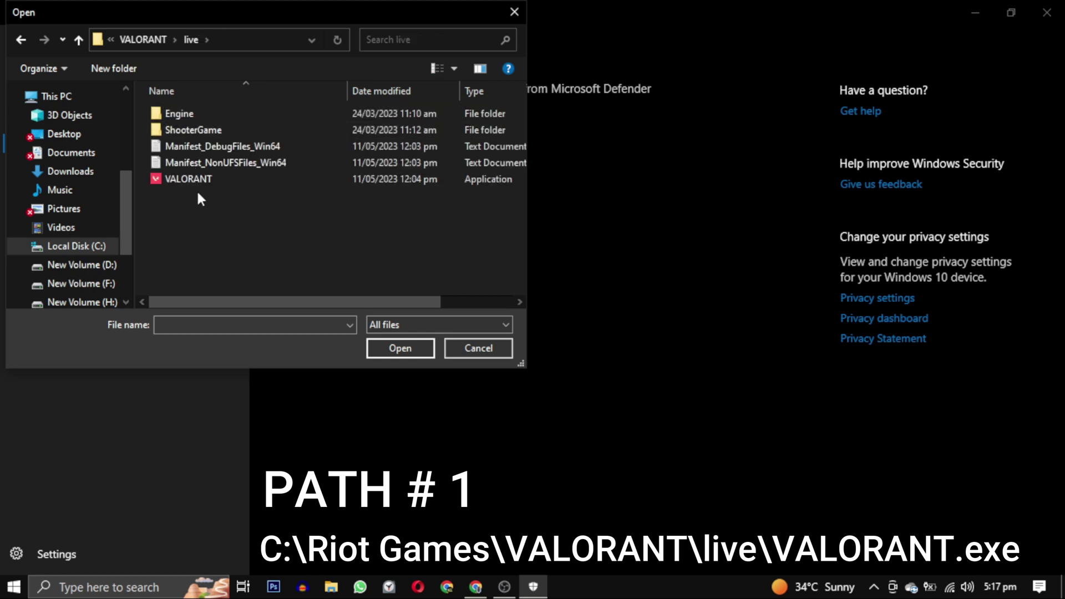
pyautogui.click(255, 179)
pyautogui.click(380, 348)
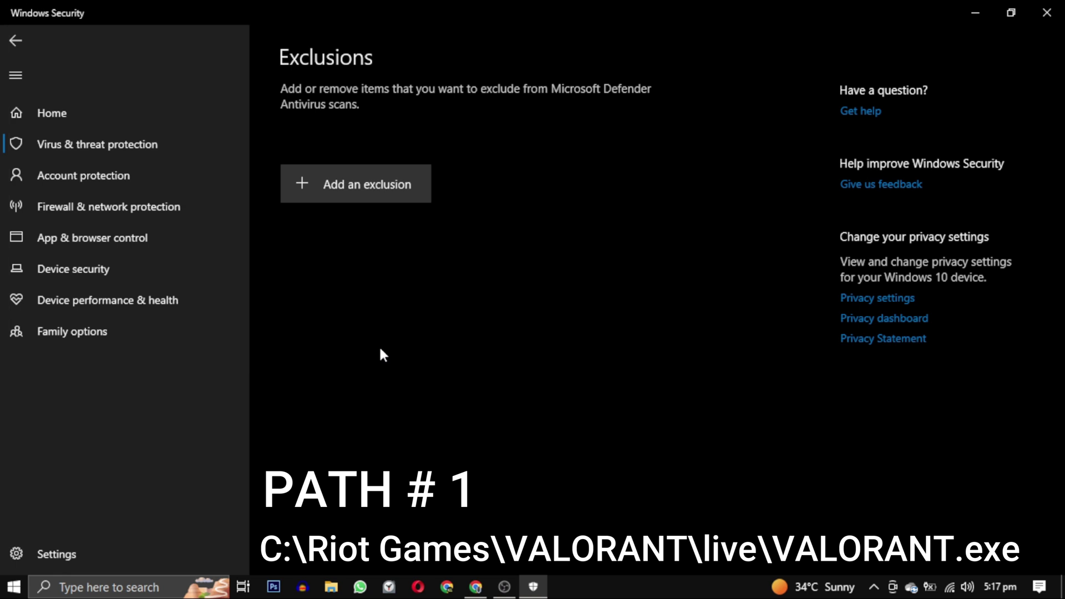
# Step: Add VALORANT-Win64-Shipping from live\ShooterGame\Binaries\Win64 as a second file exclusion
pyautogui.click(341, 195)
pyautogui.click(346, 212)
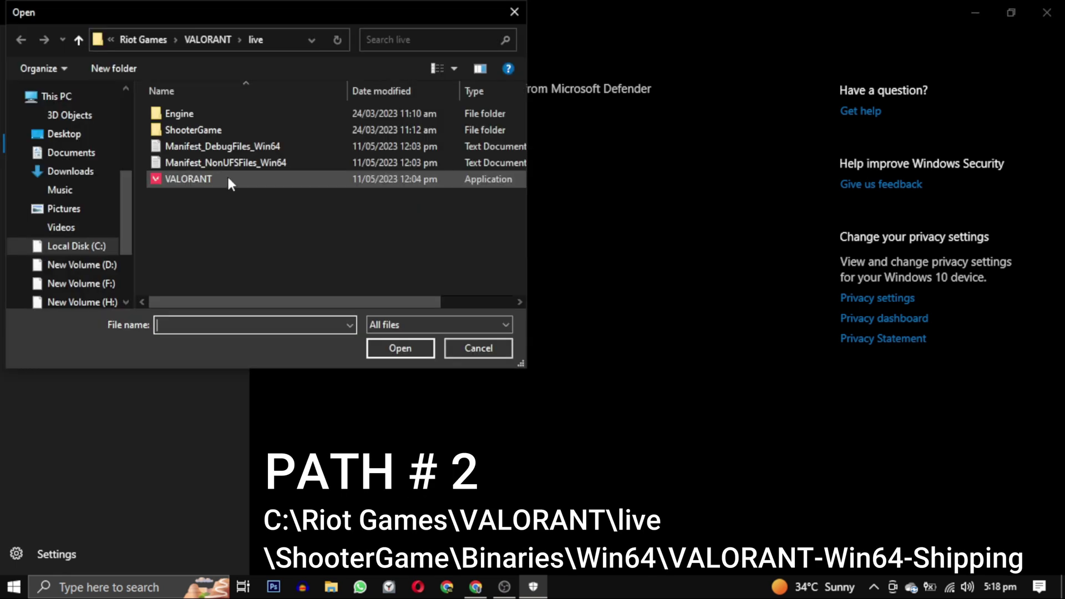
pyautogui.doubleClick(221, 127)
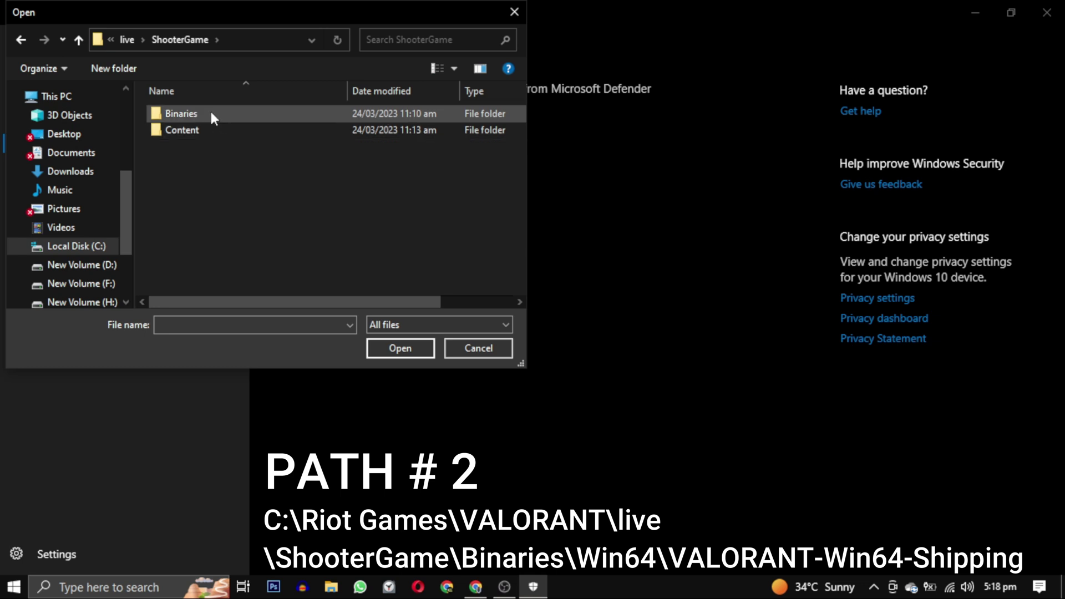
pyautogui.doubleClick(210, 114)
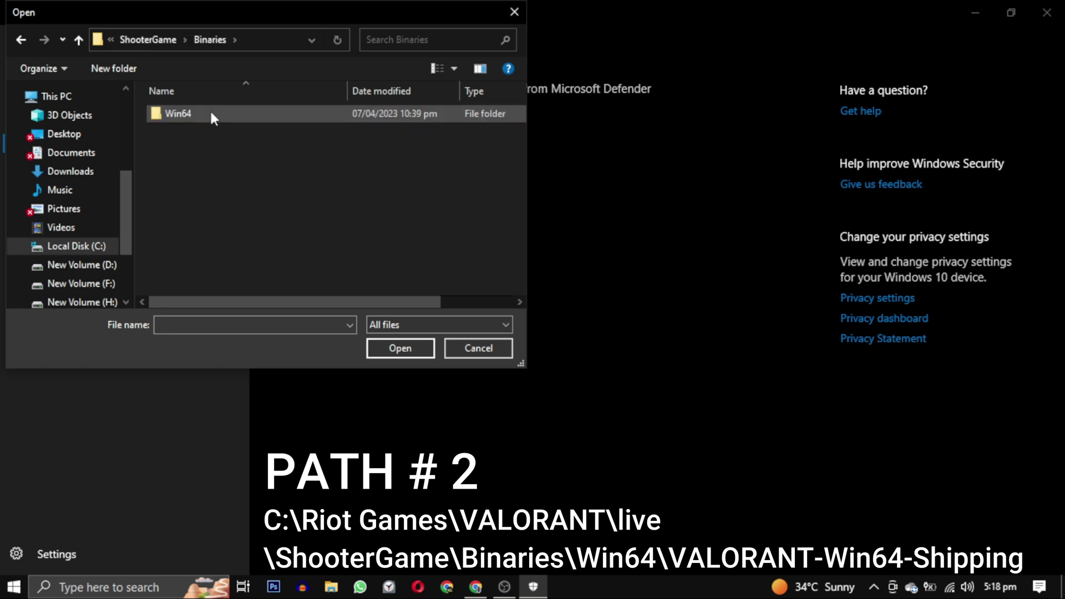
pyautogui.doubleClick(211, 113)
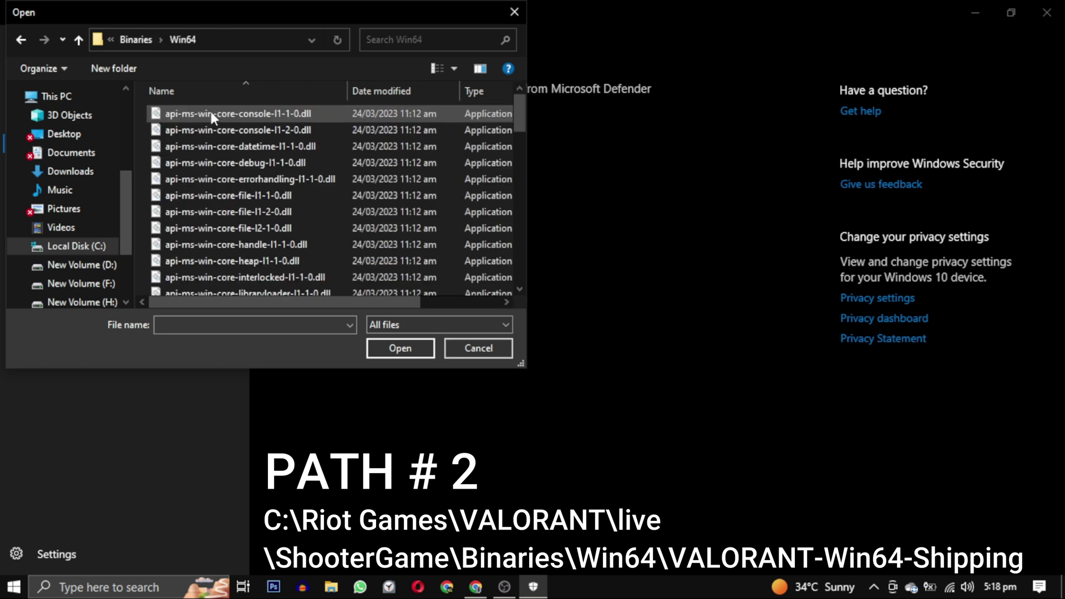
pyautogui.moveTo(520, 114); pyautogui.dragTo(521, 274)
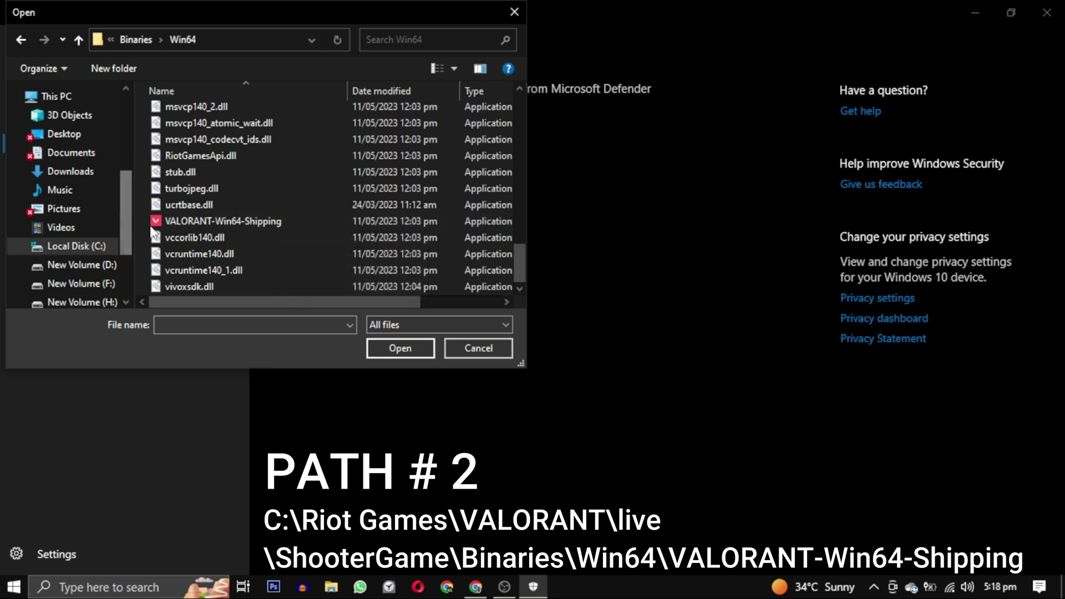
pyautogui.click(283, 222)
pyautogui.click(402, 351)
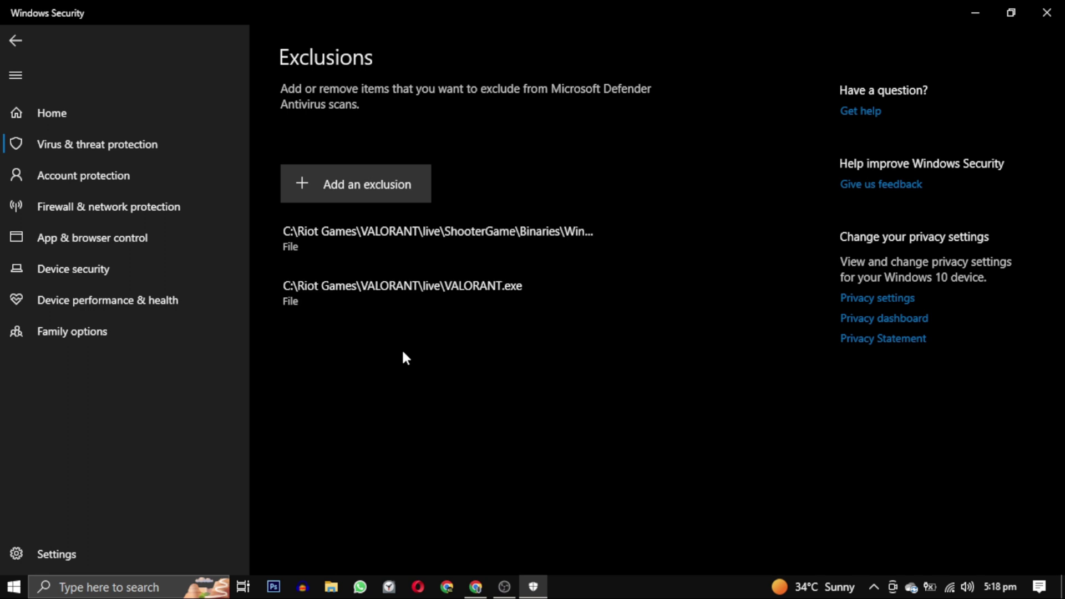
# Step: Start a new File exclusion and navigate back up to the live folder
pyautogui.click(346, 186)
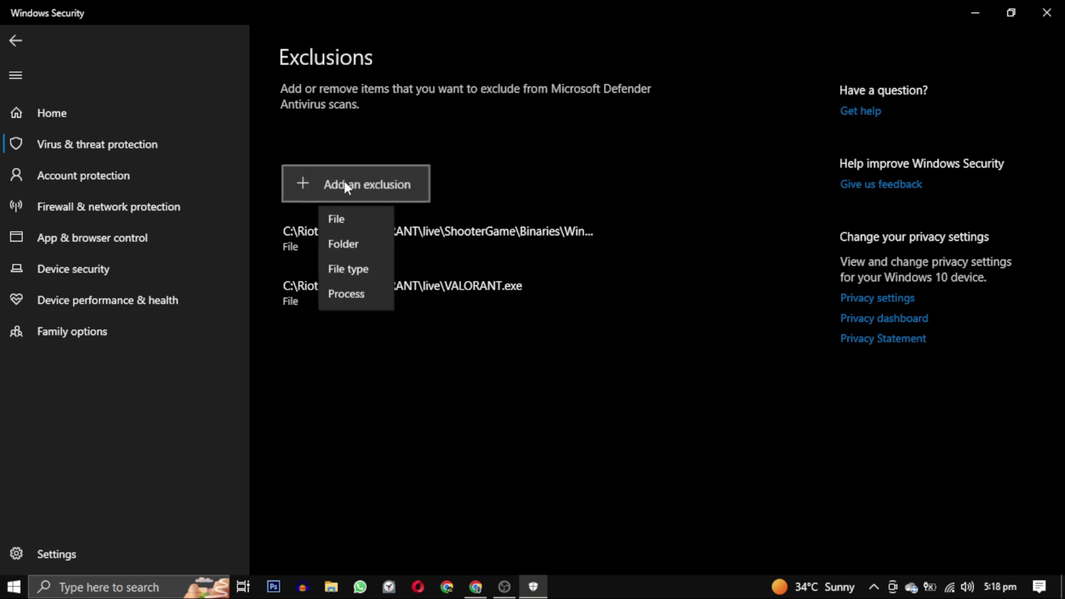
pyautogui.click(351, 219)
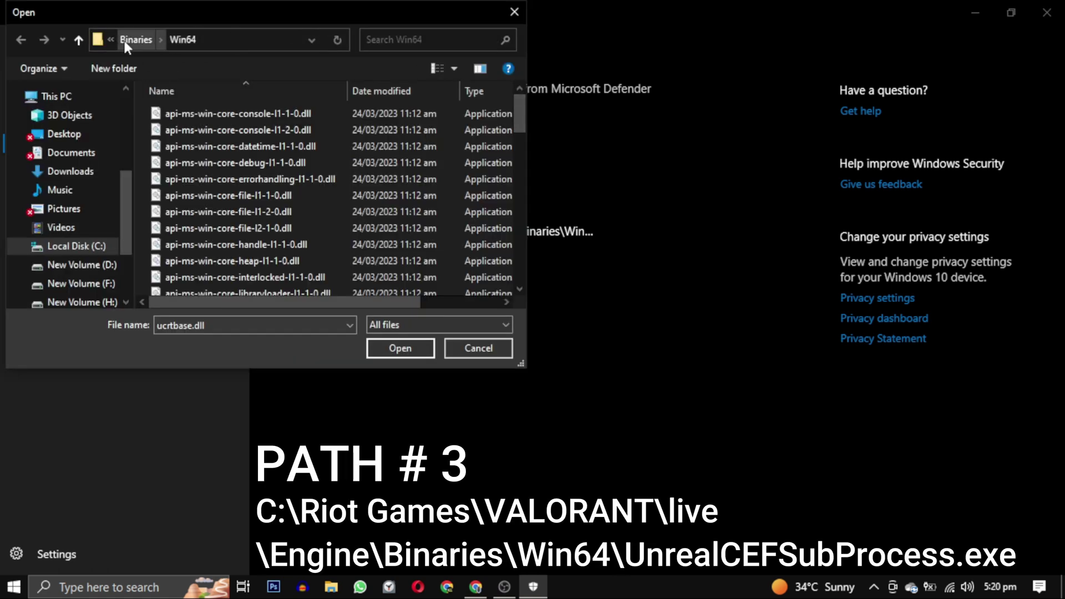
pyautogui.click(124, 41)
pyautogui.click(157, 38)
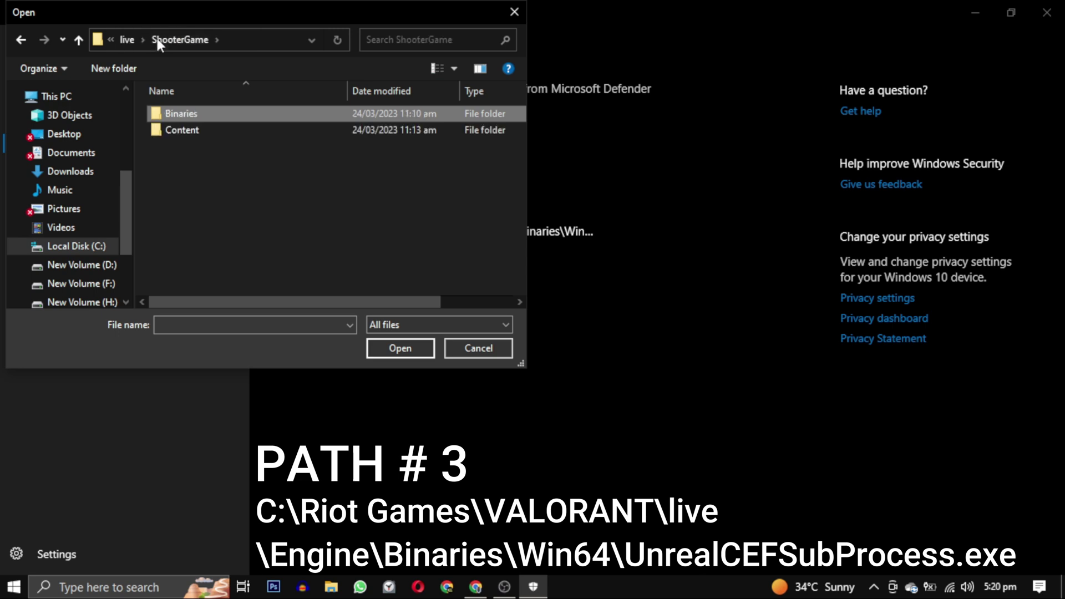
pyautogui.click(127, 40)
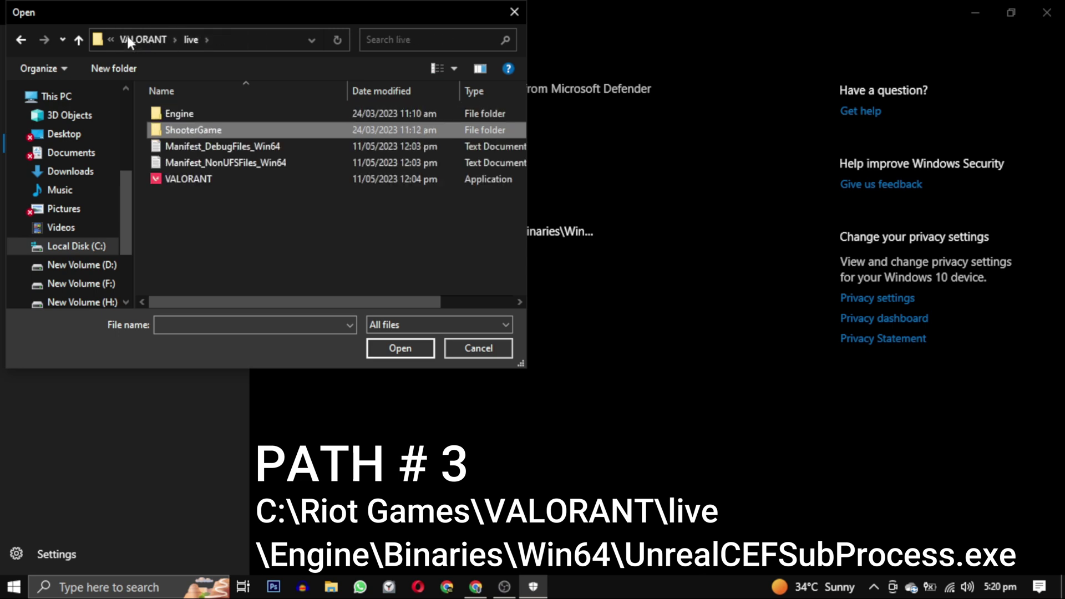
# Step: Add UnrealCEFSubProcess from Engine\Binaries\Win64 as the third file exclusion
pyautogui.doubleClick(206, 112)
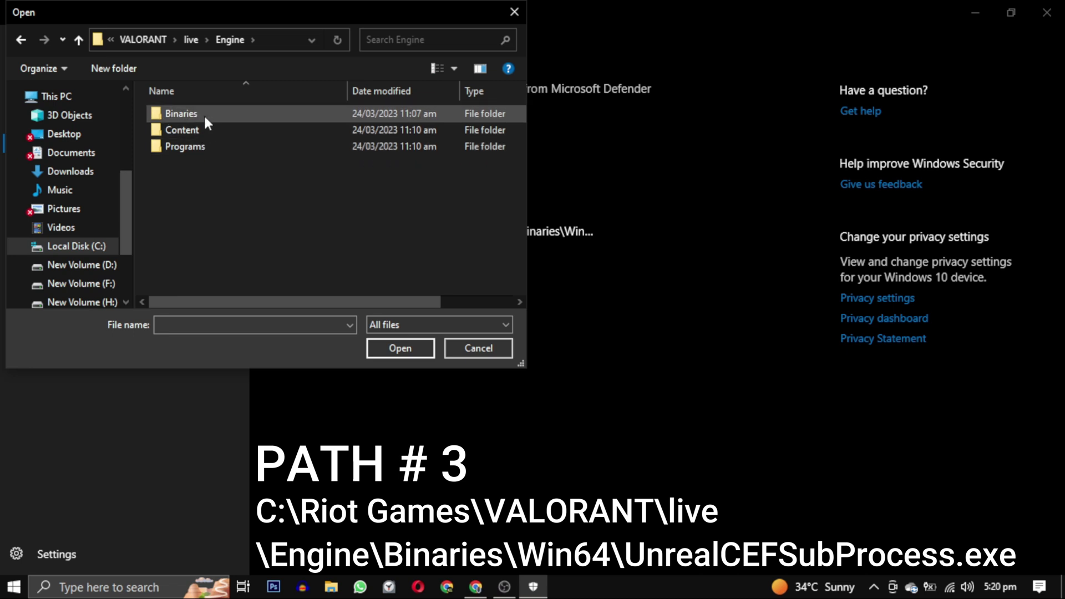
pyautogui.click(208, 118)
pyautogui.doubleClick(206, 117)
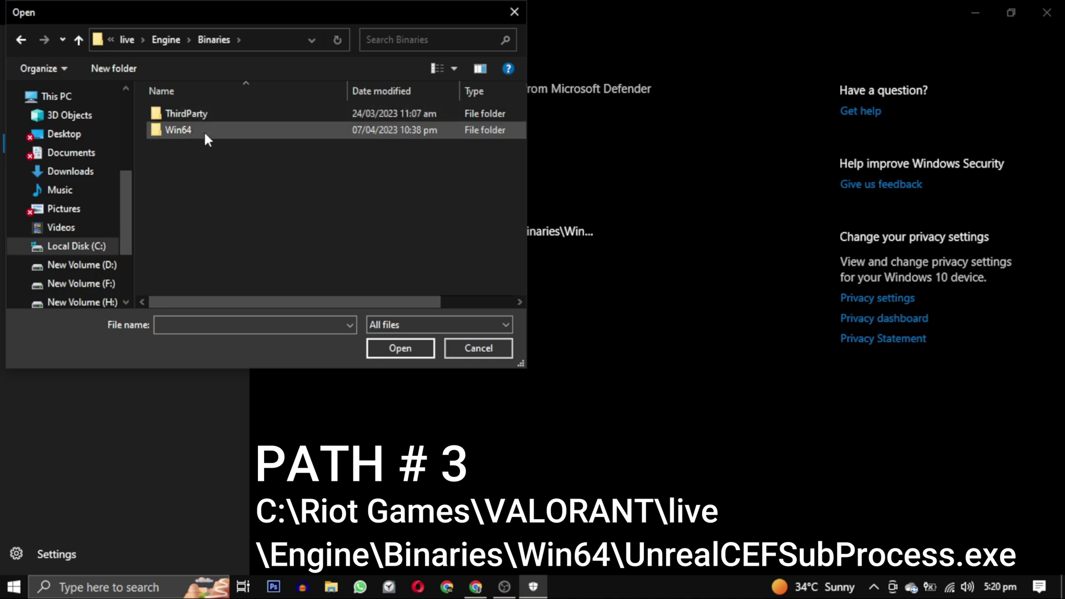
pyautogui.doubleClick(204, 129)
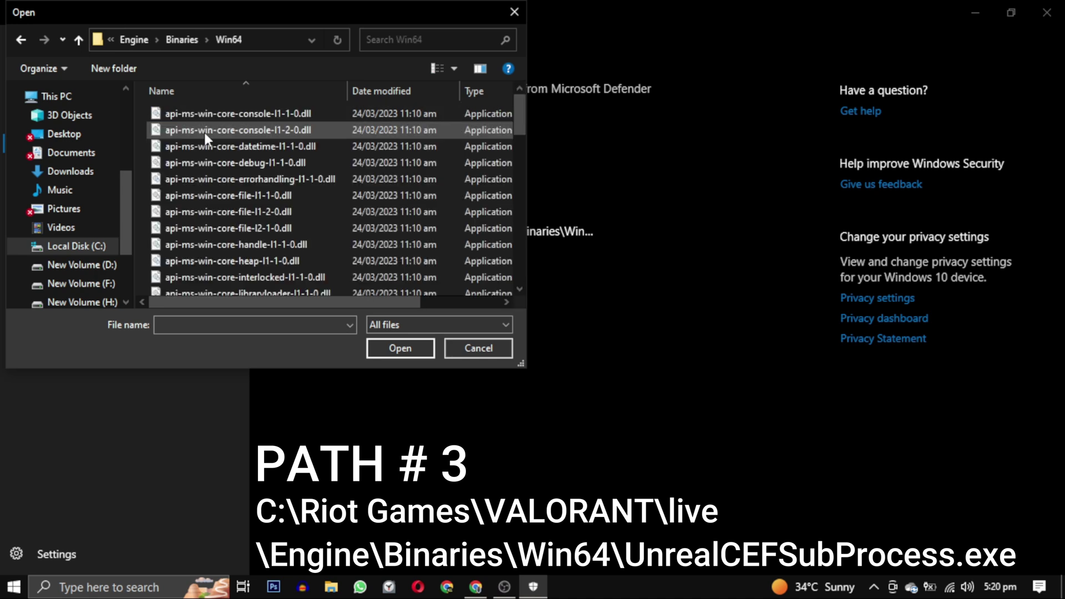
pyautogui.press('u')
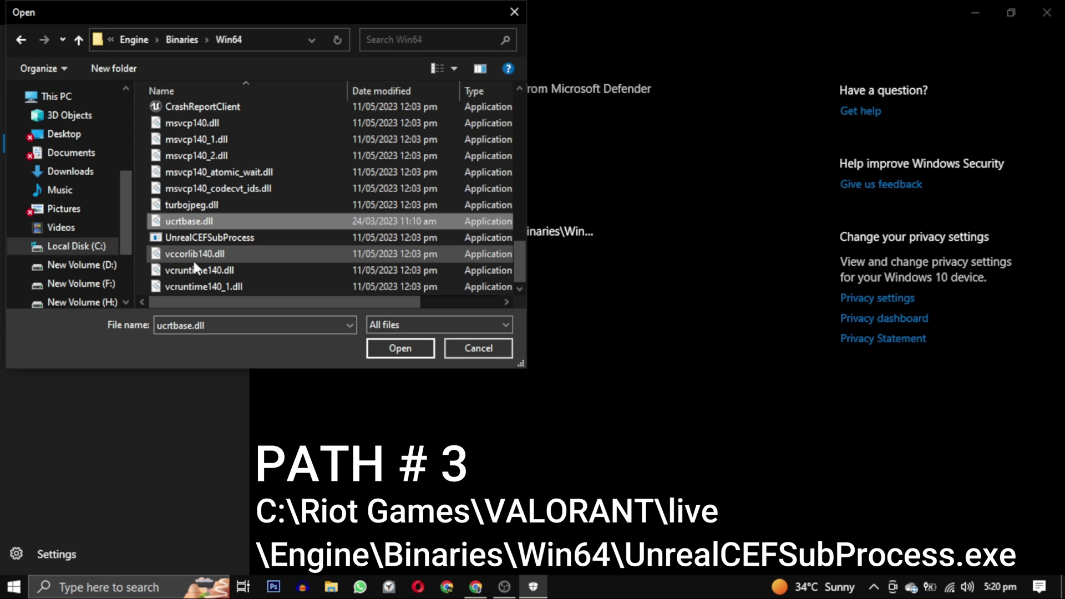
pyautogui.click(271, 241)
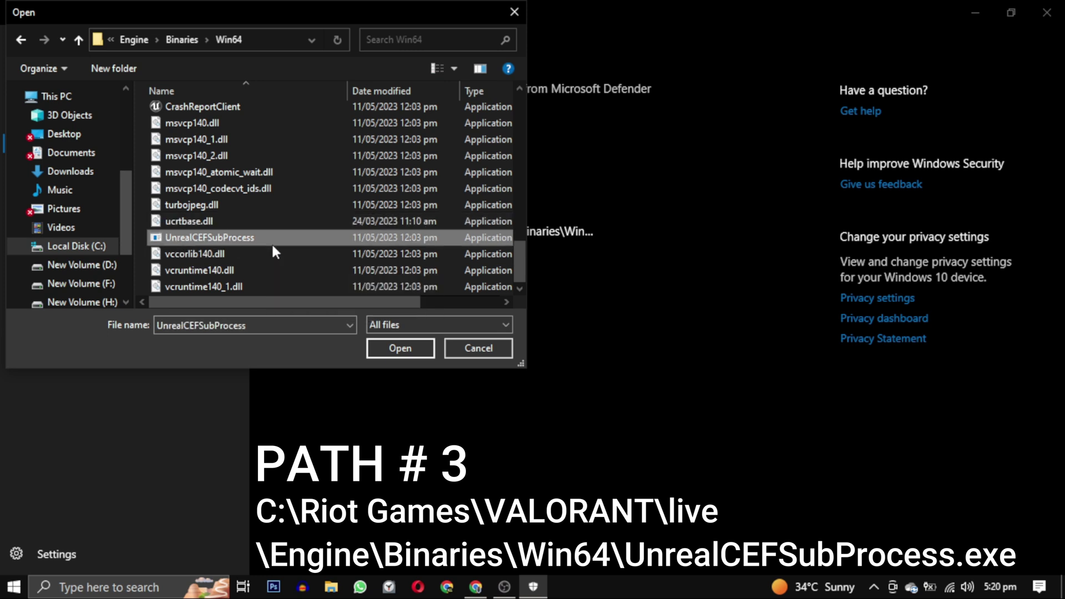
pyautogui.click(396, 350)
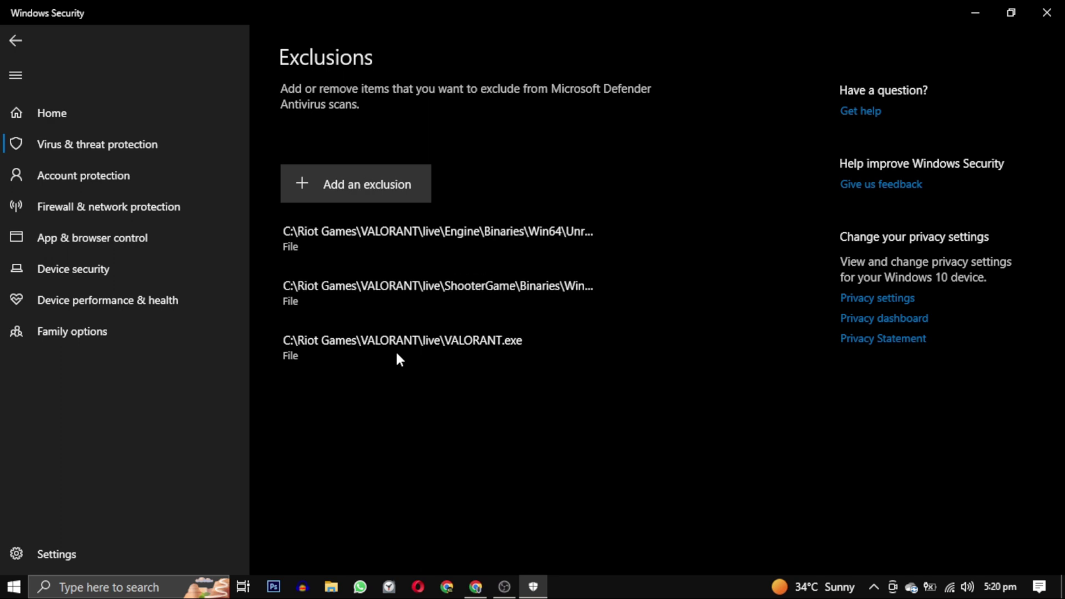
# Step: Add RiotClientServices from C:\Riot Games\Riot Client as another file exclusion
pyautogui.click(335, 200)
pyautogui.click(339, 220)
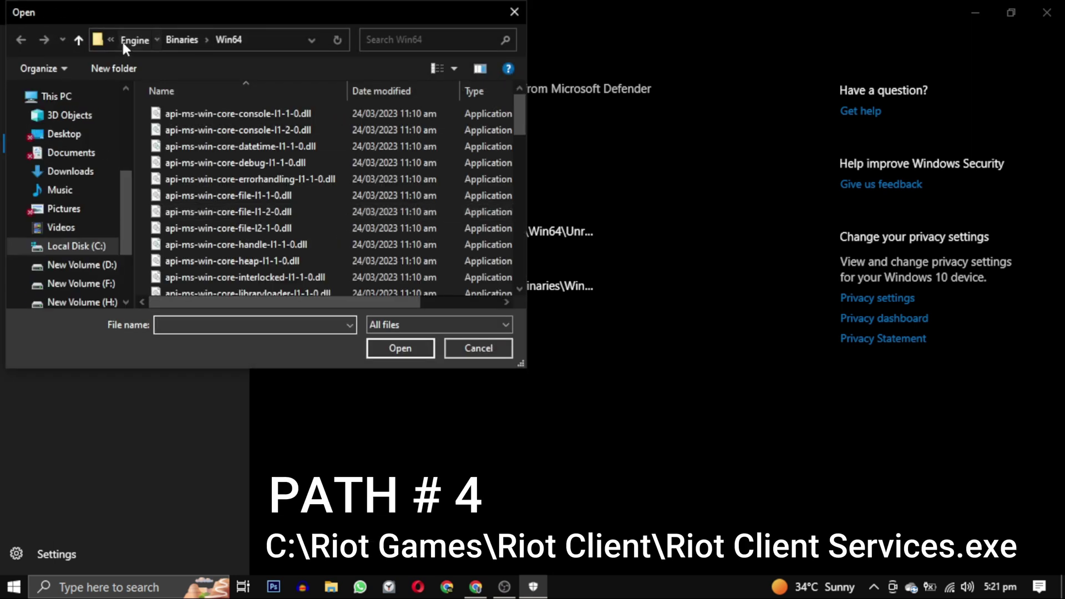
pyautogui.click(122, 42)
pyautogui.click(135, 42)
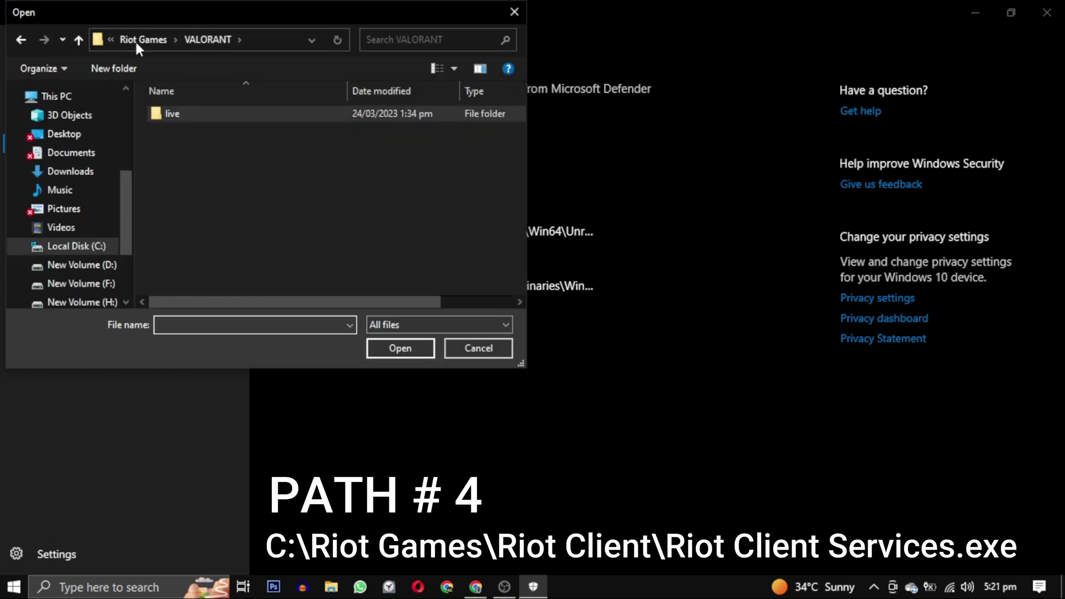
pyautogui.click(137, 44)
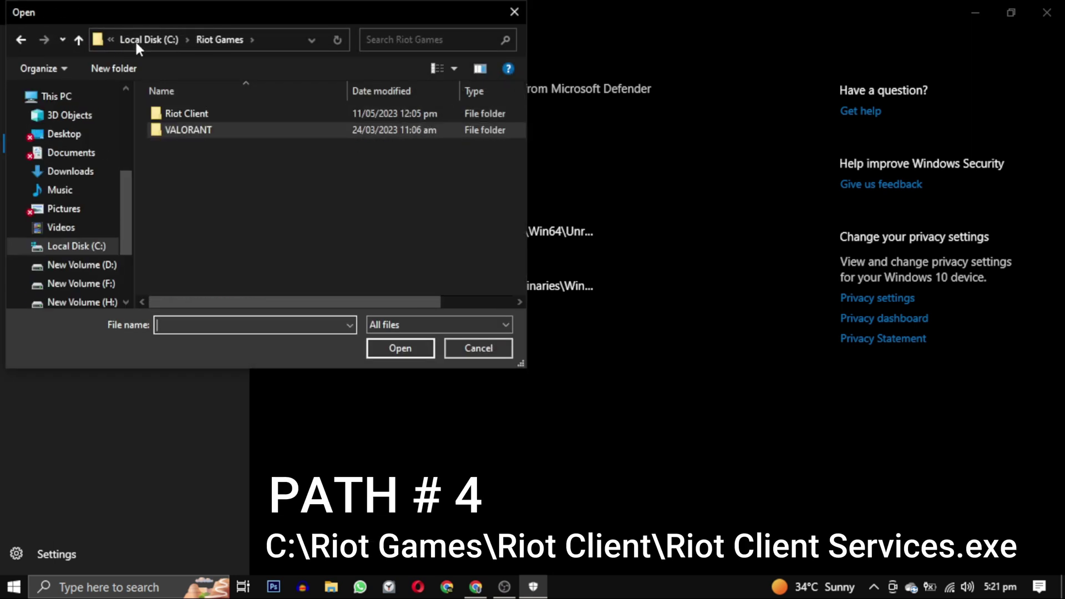
pyautogui.doubleClick(211, 114)
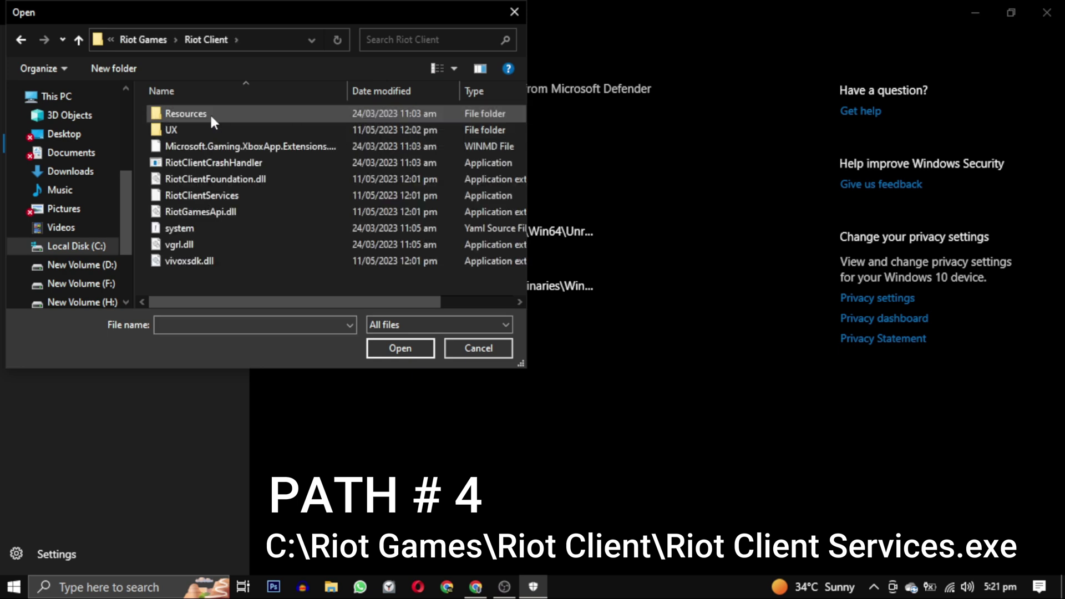
pyautogui.click(207, 198)
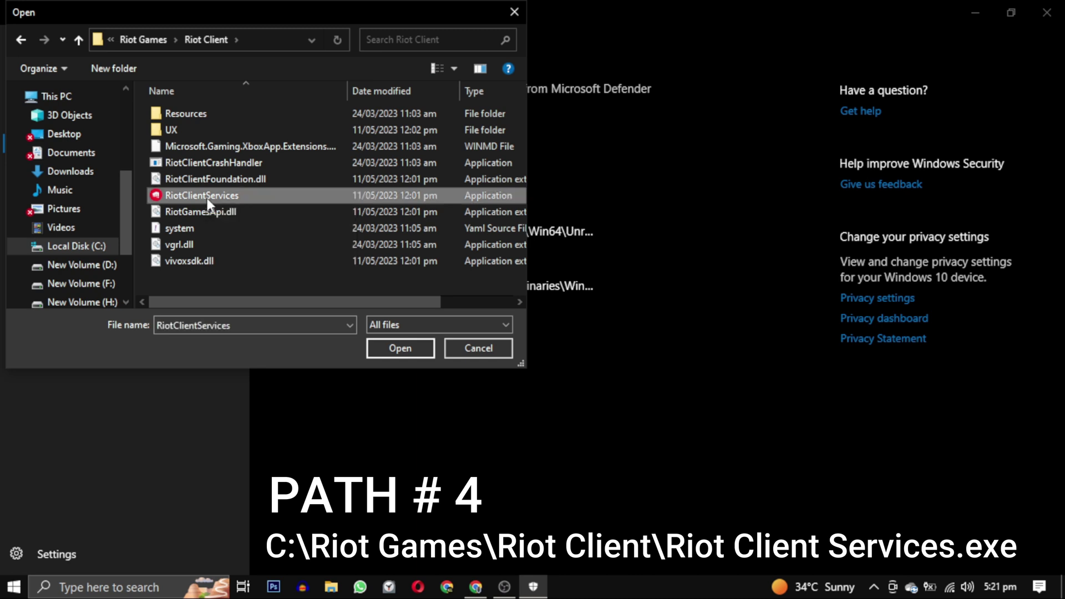
pyautogui.click(390, 350)
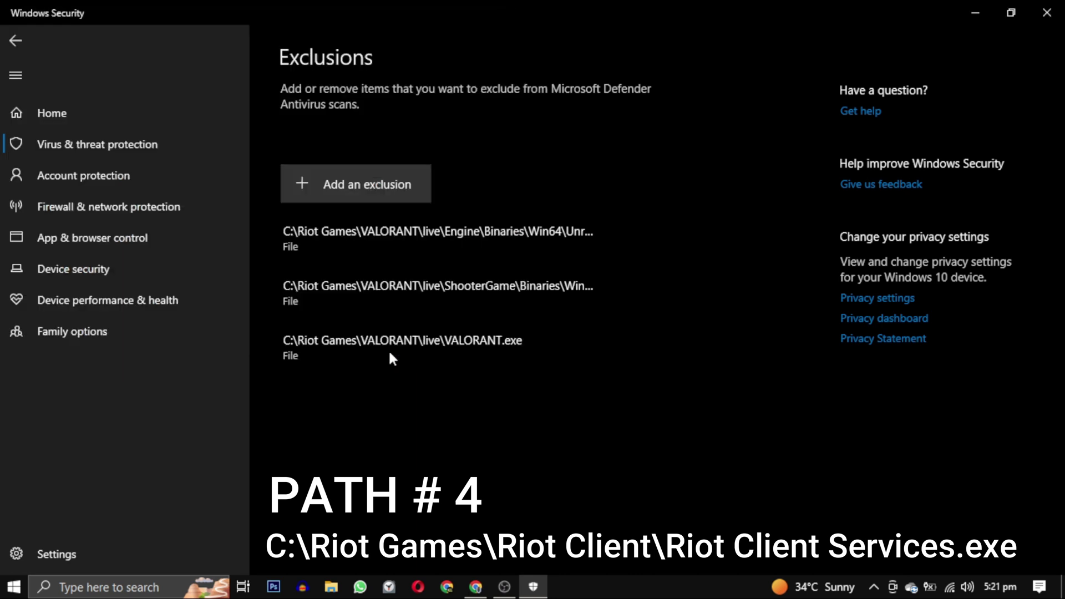
# Step: Add vgc.exe from C:\Program Files\Riot Vanguard as the fifth file exclusion
pyautogui.click(339, 186)
pyautogui.click(339, 220)
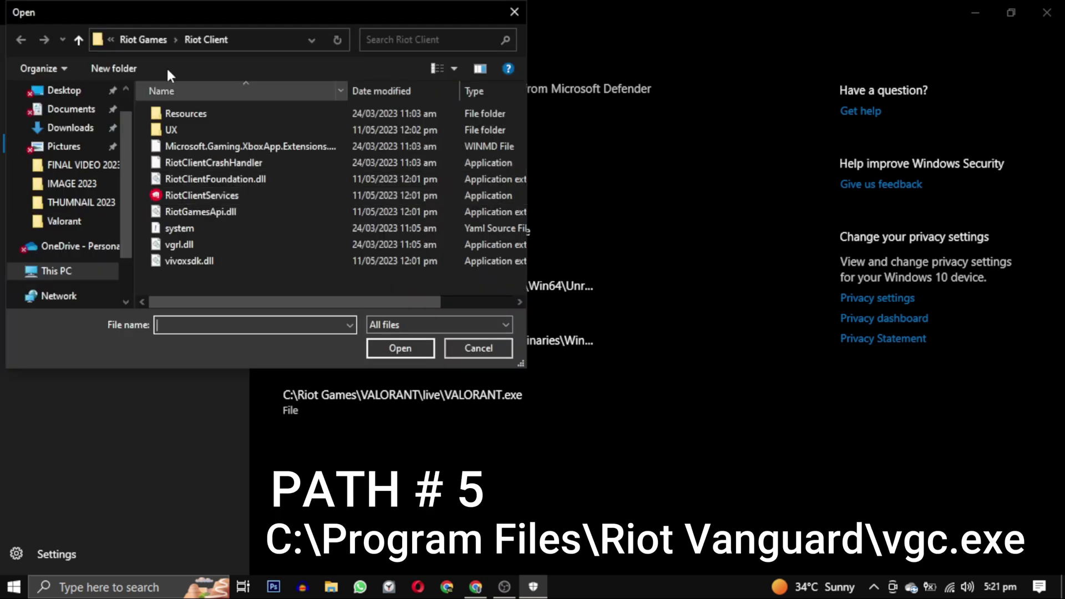
pyautogui.click(134, 39)
pyautogui.click(134, 36)
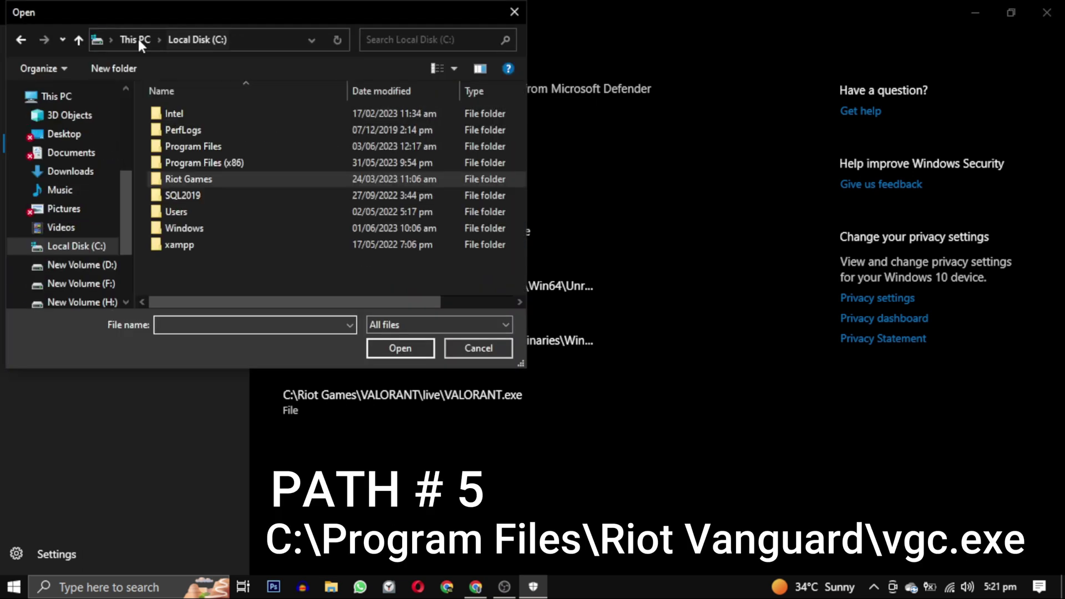
pyautogui.doubleClick(181, 149)
pyautogui.scroll(-6, 279, 147)
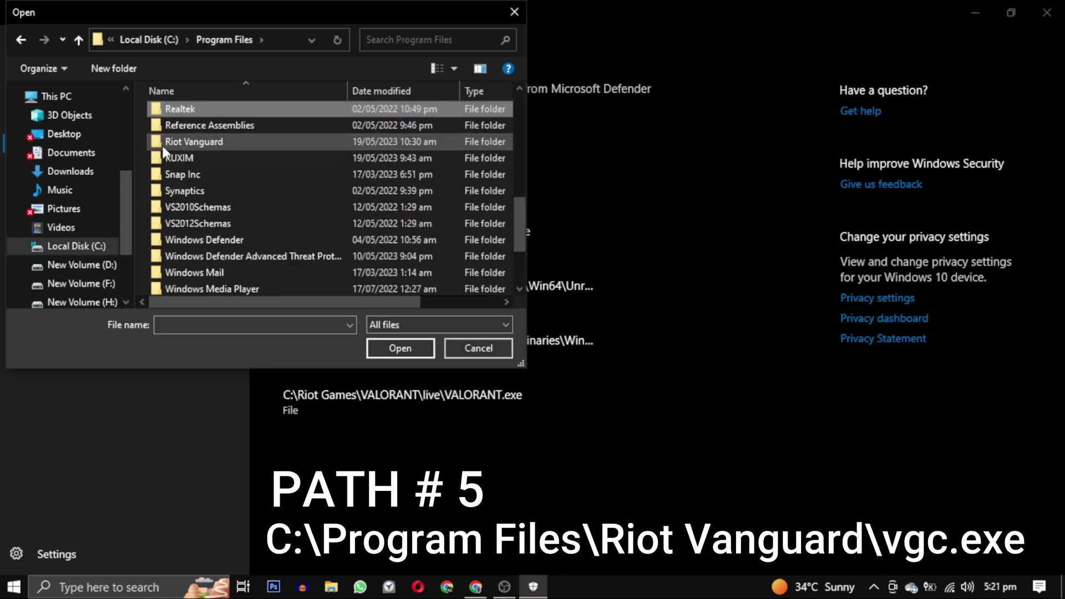
pyautogui.click(247, 146)
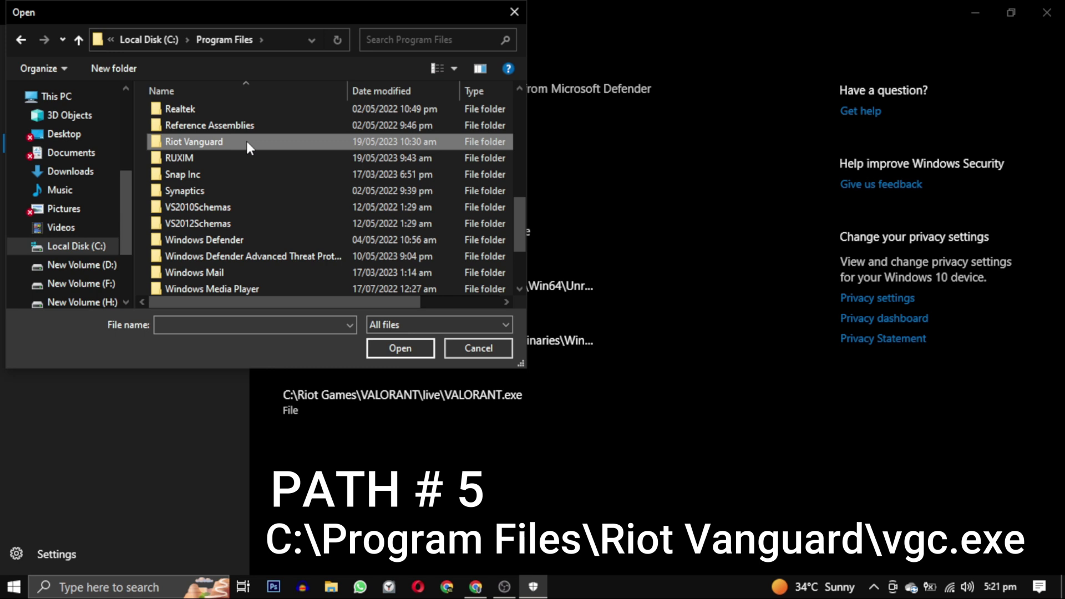
pyautogui.doubleClick(246, 140)
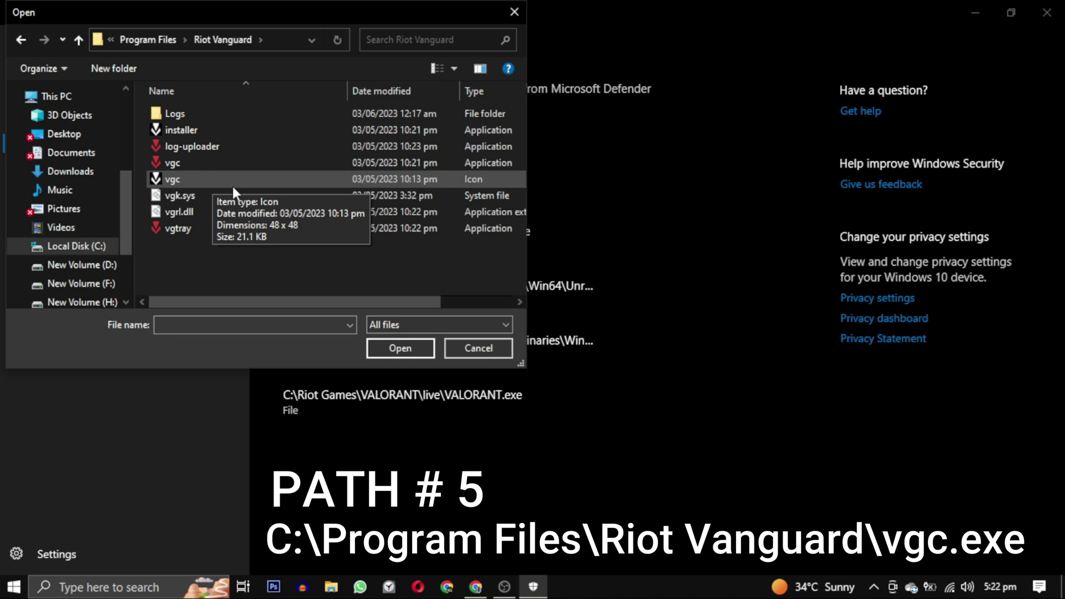
pyautogui.click(487, 165)
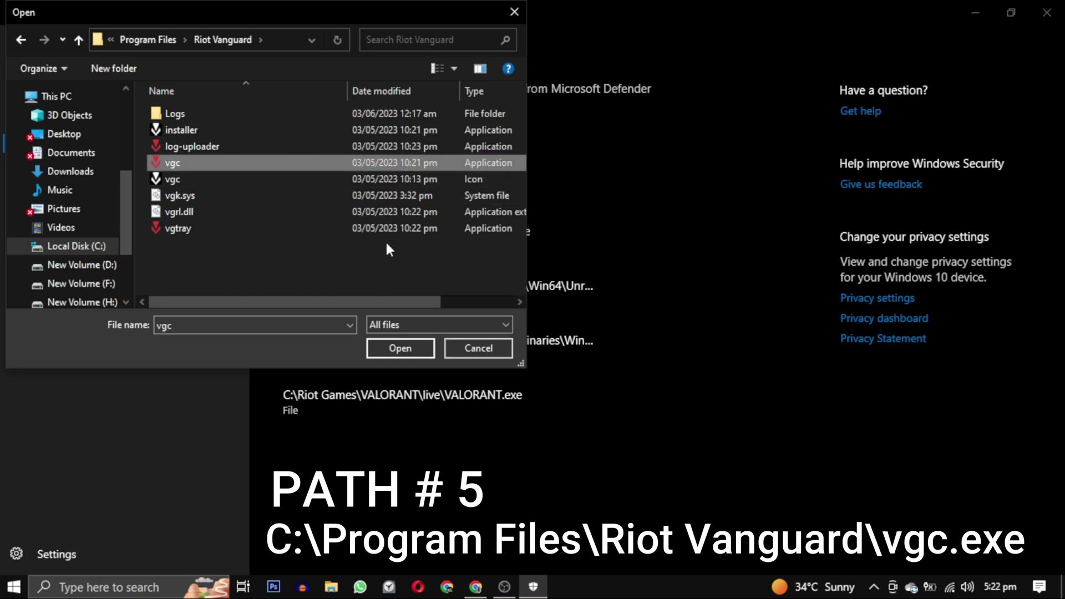
pyautogui.click(406, 347)
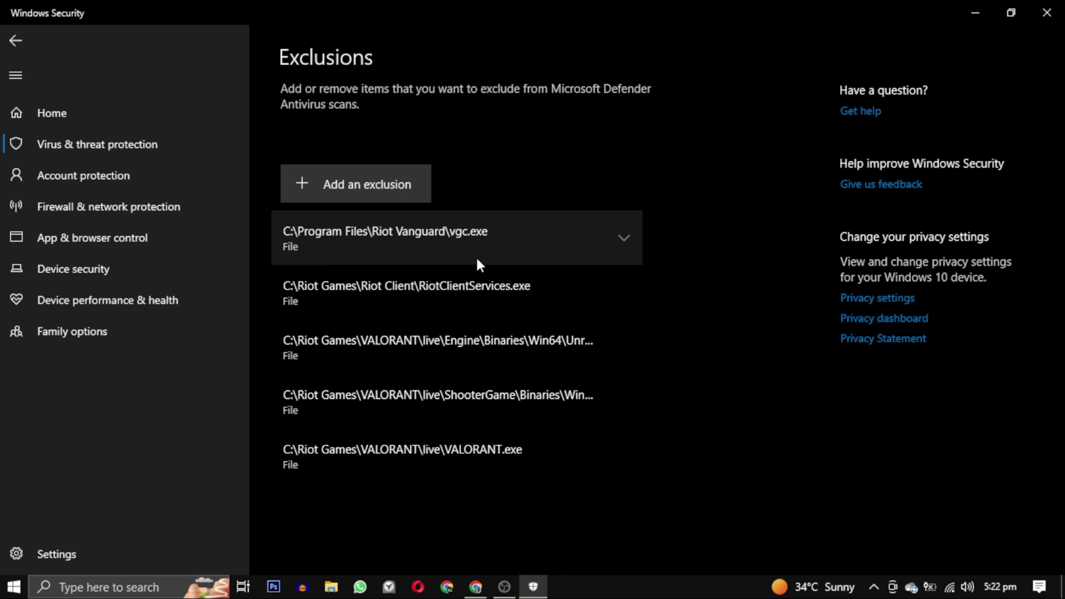
# Step: Expand the vgc.exe exclusion entry to check it, then collapse it again
pyautogui.click(610, 237)
pyautogui.click(620, 245)
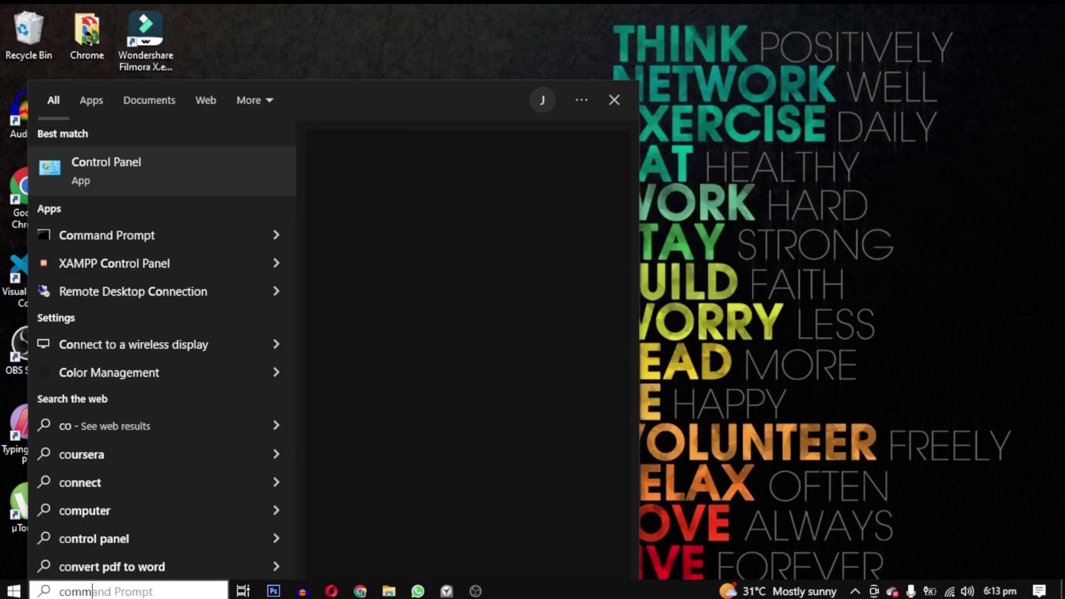
# Step: Run 'sc delete vgc' and 'sc delete vgk' in an administrator Command Prompt
pyautogui.write('and')
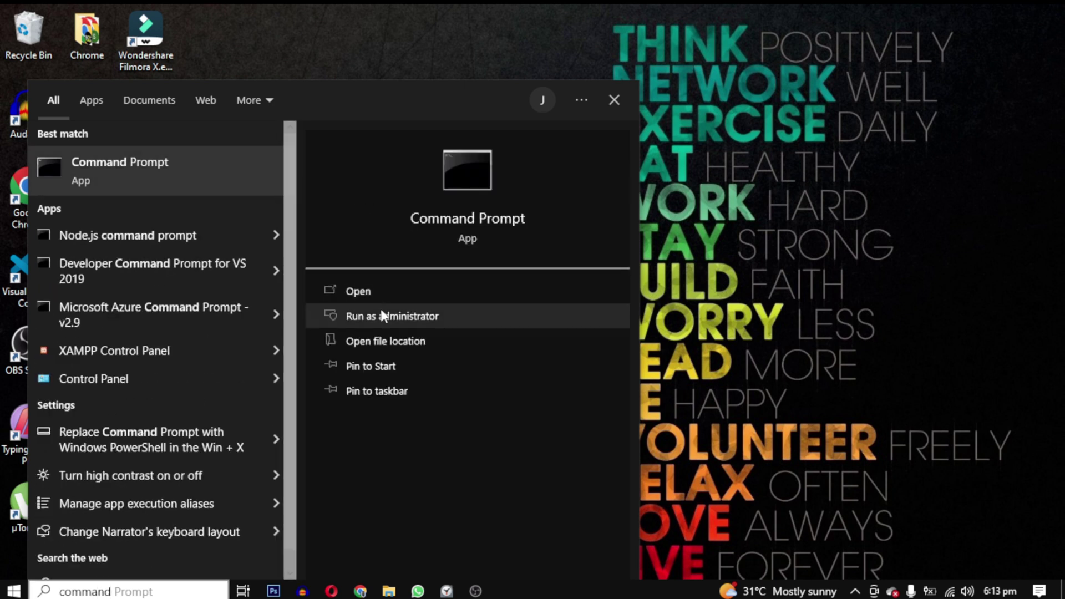
pyautogui.click(381, 315)
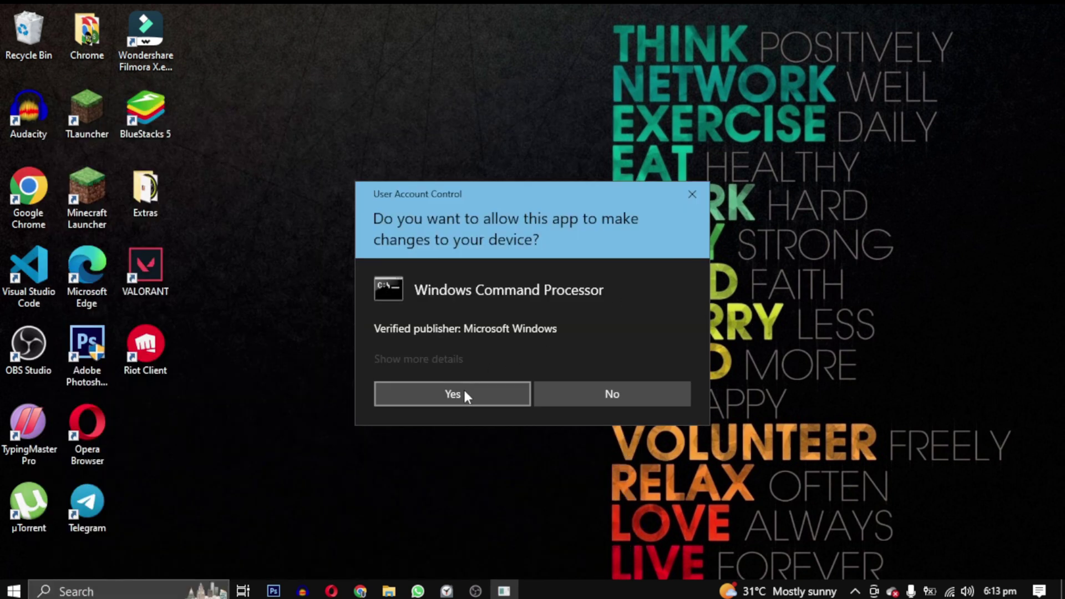
pyautogui.click(460, 396)
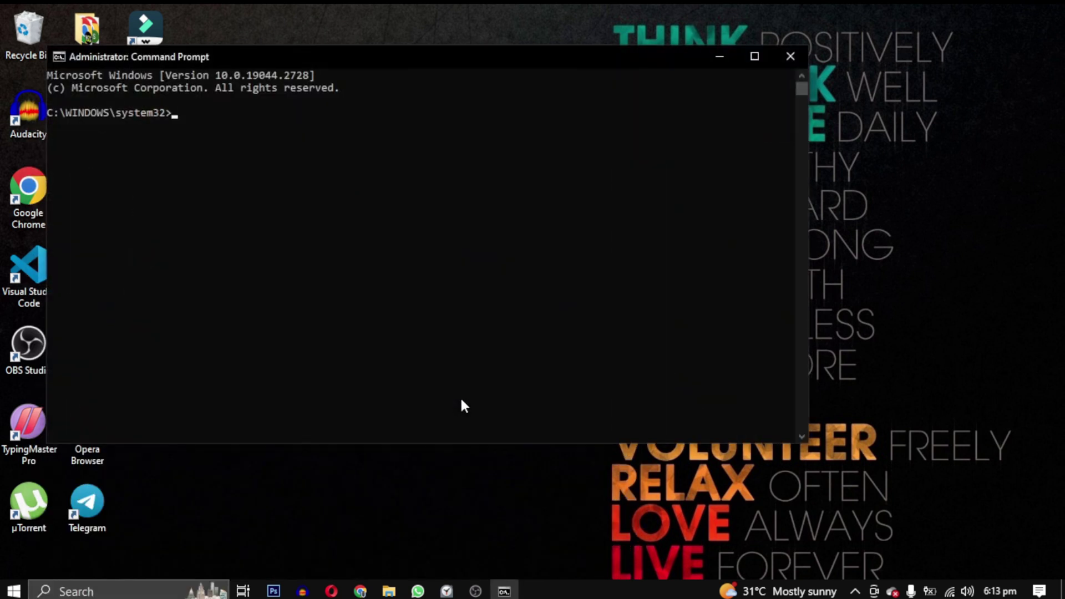
pyautogui.write('sc delete')
pyautogui.write('vgc')
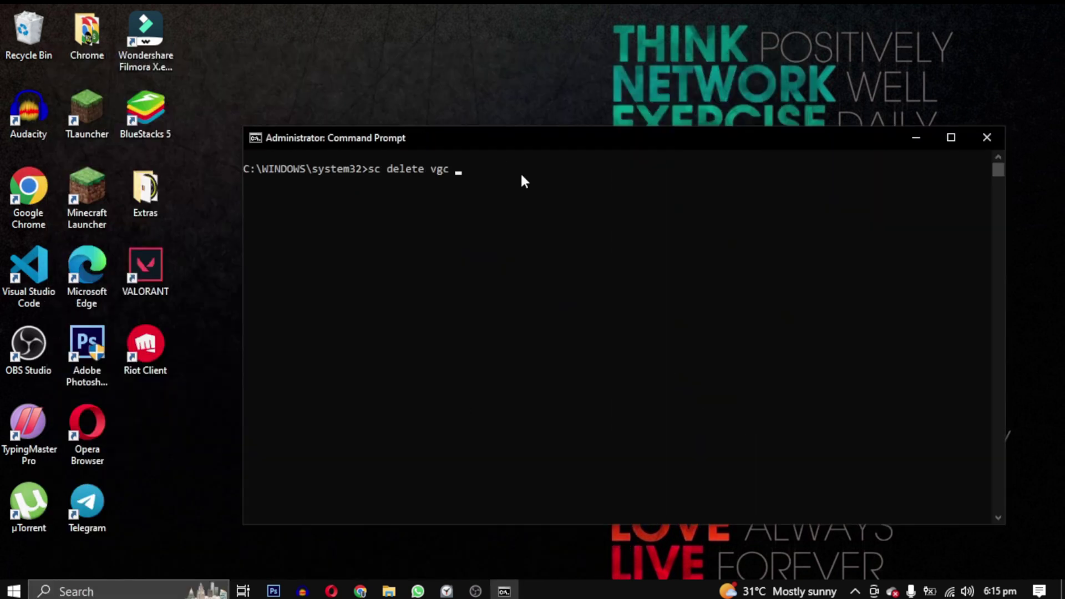
pyautogui.press('Return')
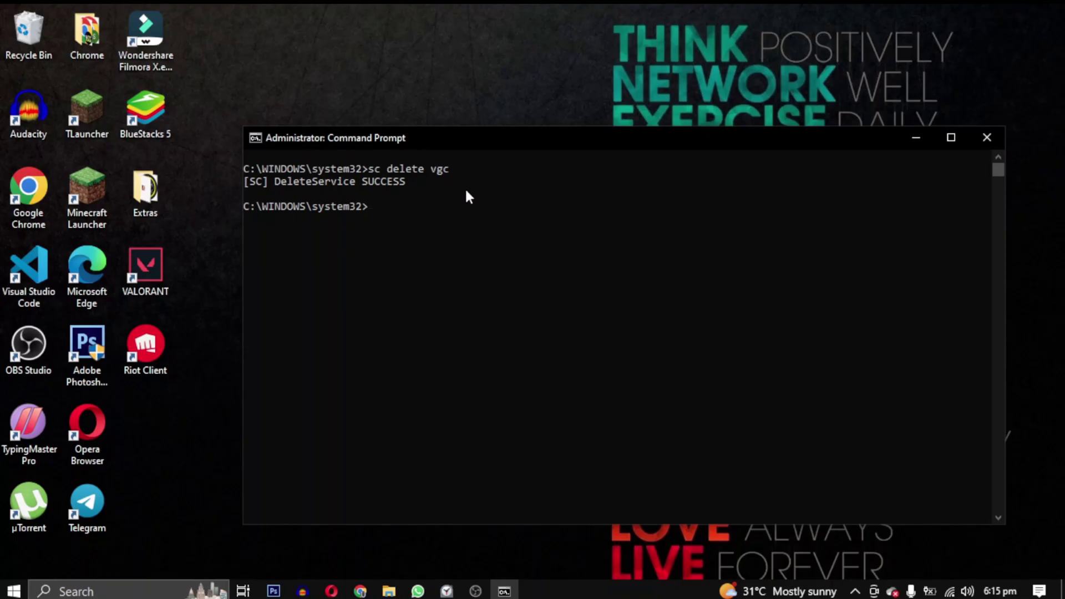
pyautogui.write('sc delete vgk')
pyautogui.press('Return')
# Step: Open the Services app and jump to the vgc service
pyautogui.write('servicd')
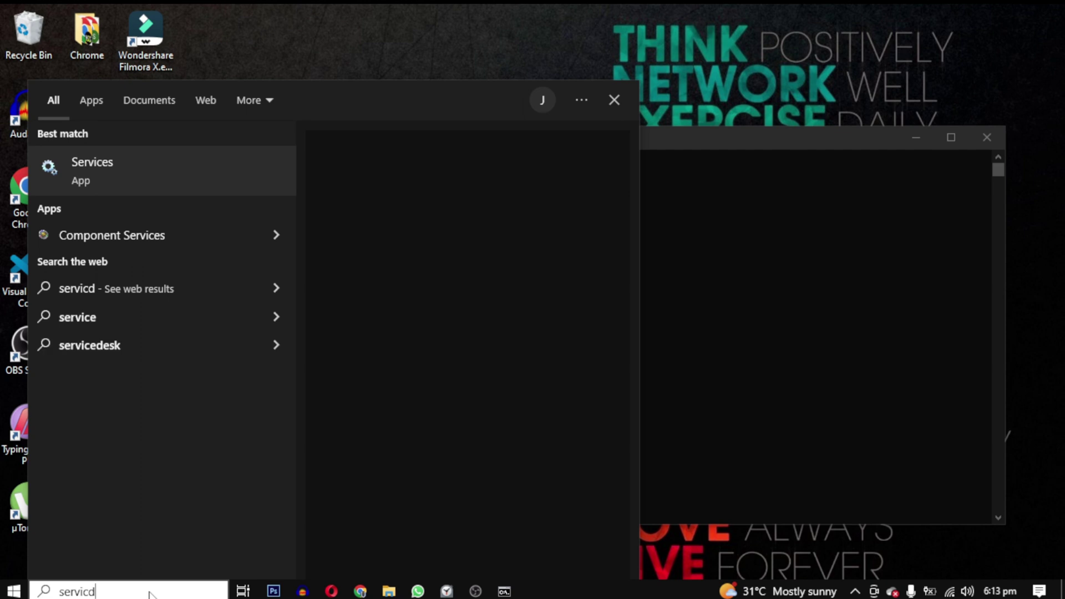
pyautogui.press('Return')
pyautogui.write('vgc')
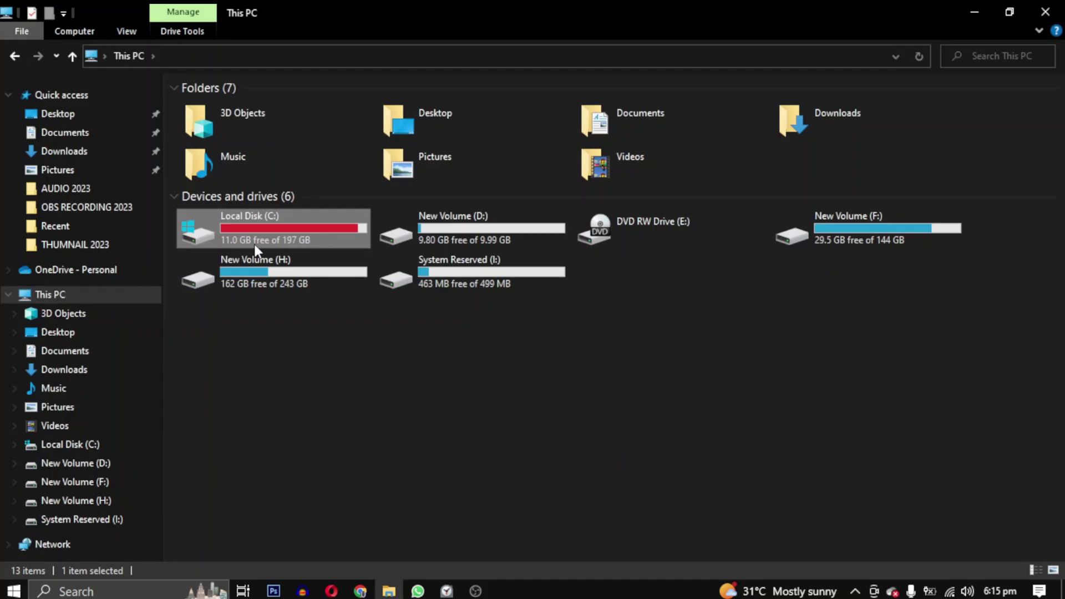
# Step: Browse to C:\Program Files\Riot Vanguard in File Explorer
pyautogui.doubleClick(255, 244)
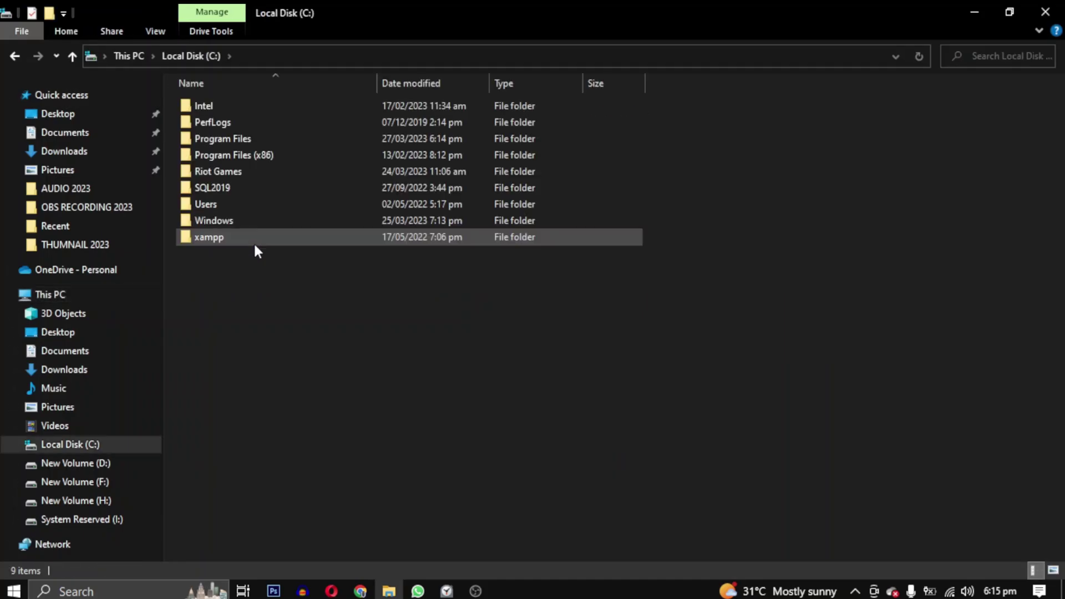
pyautogui.click(233, 138)
pyautogui.doubleClick(281, 138)
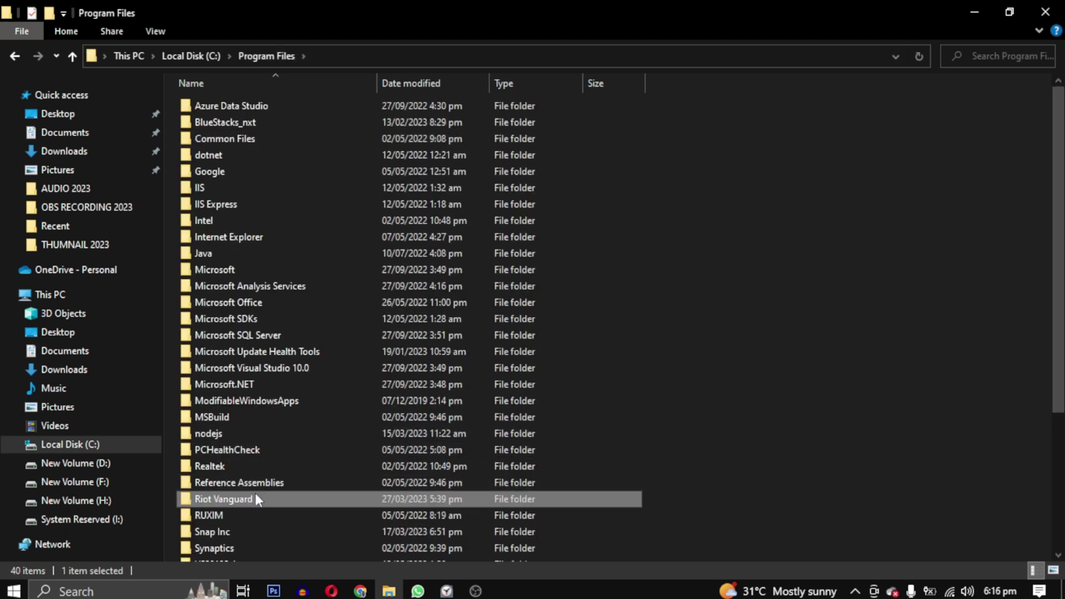
pyautogui.doubleClick(255, 495)
# Step: Uninstall Riot Vanguard completely through Control Panel's Programs list
pyautogui.click(130, 594)
pyautogui.write('cont')
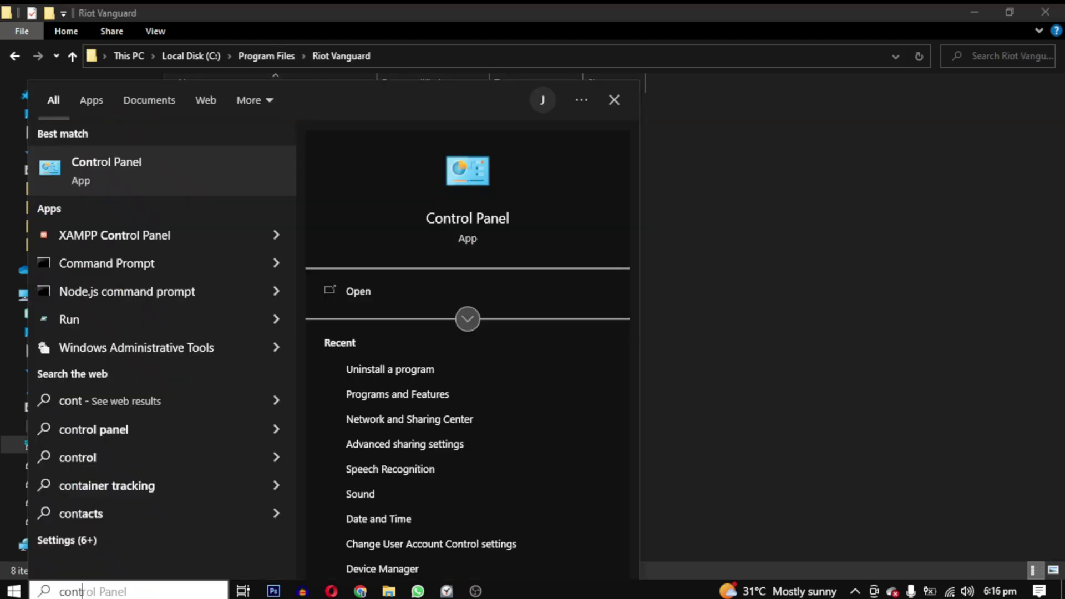
pyautogui.press('Return')
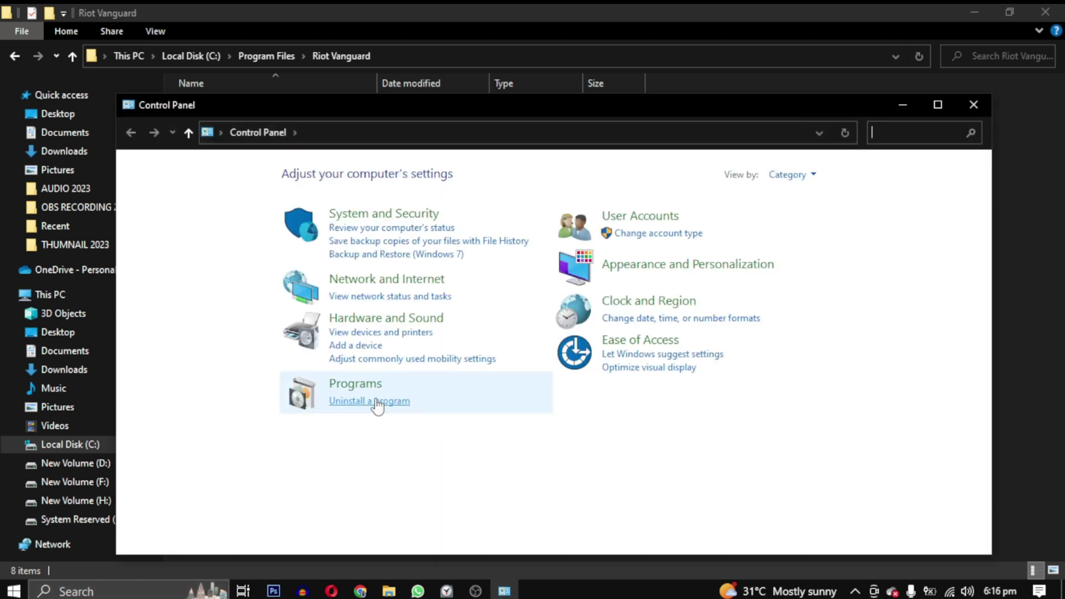
pyautogui.click(373, 403)
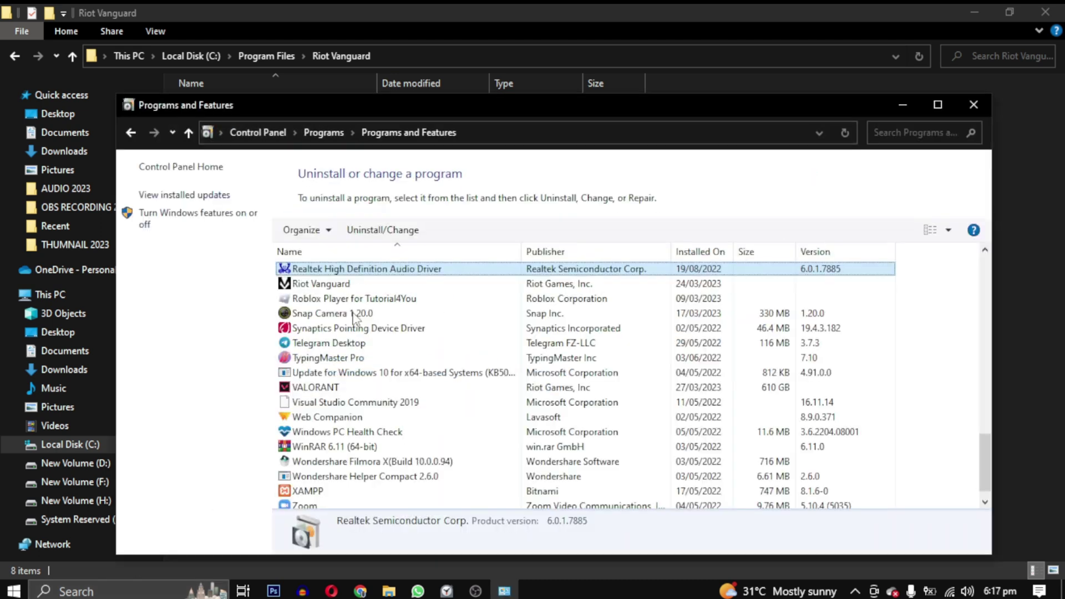
pyautogui.click(312, 285)
pyautogui.rightClick(312, 287)
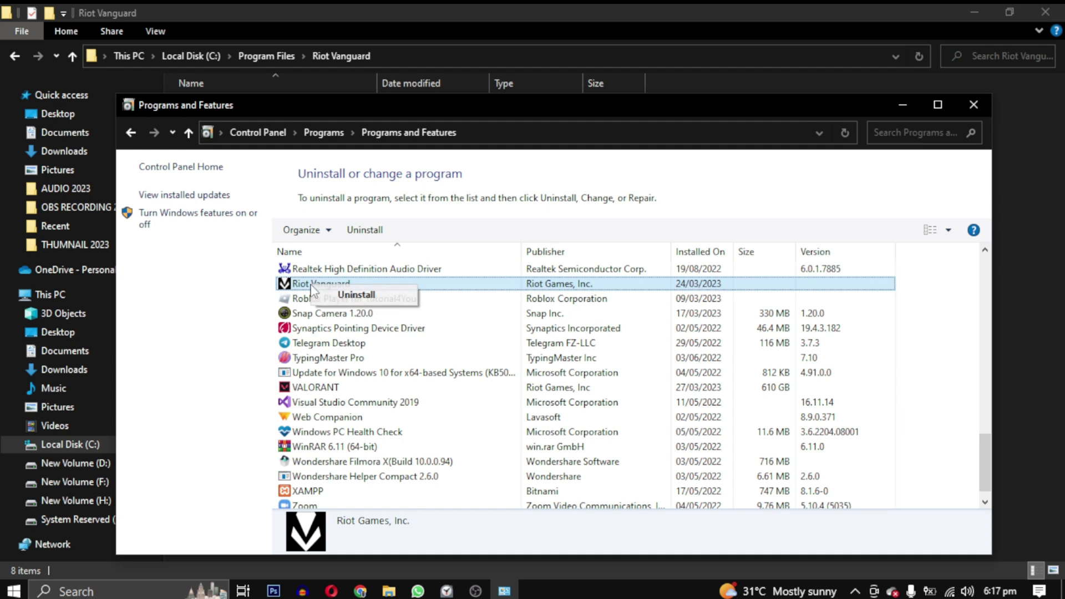
pyautogui.click(340, 297)
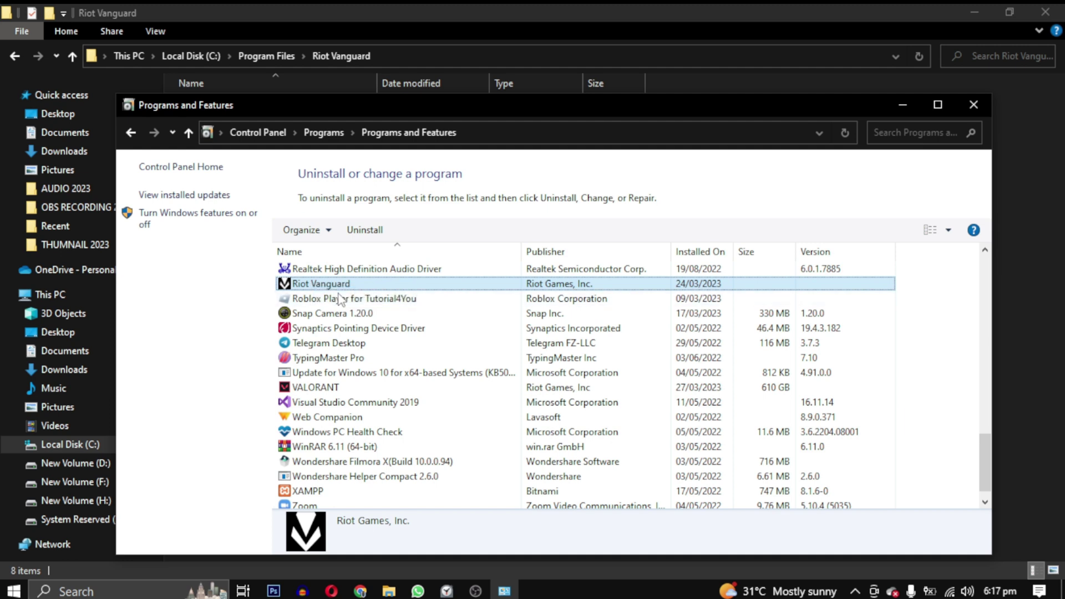
pyautogui.click(456, 440)
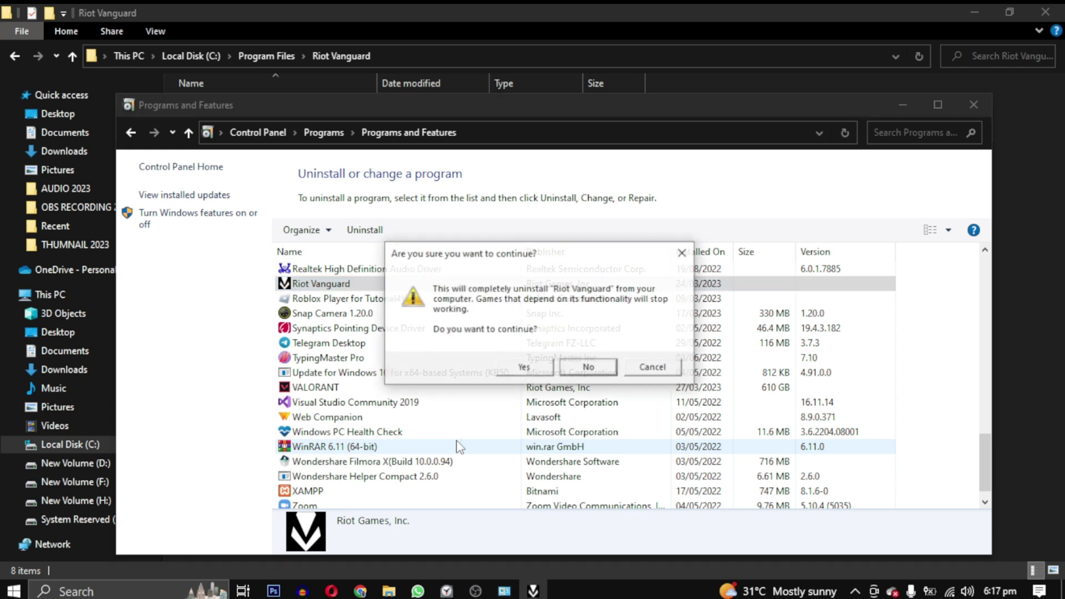
pyautogui.click(523, 369)
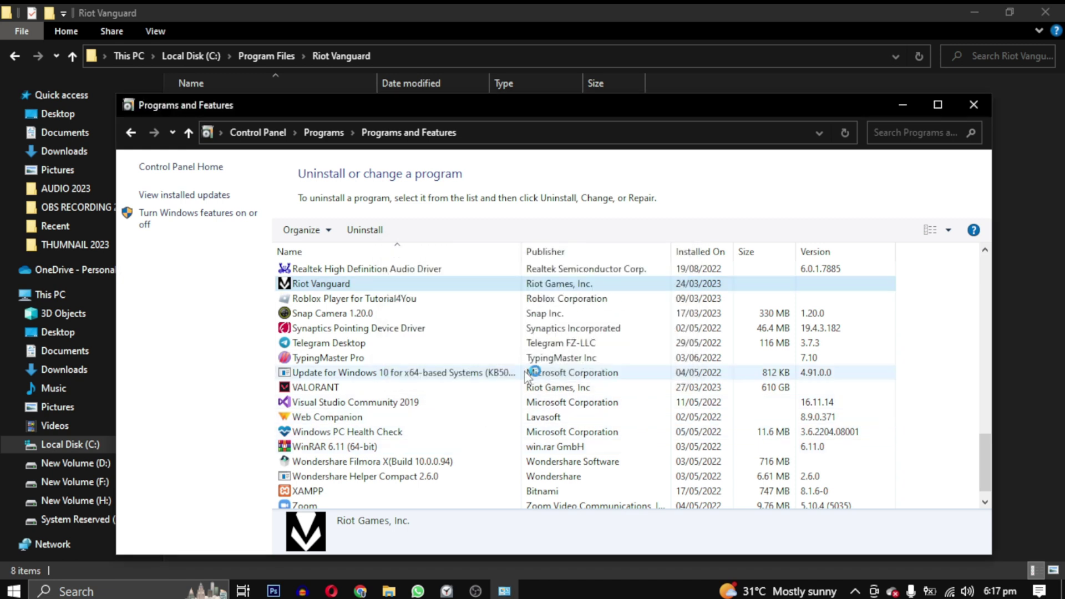
# Step: Update VALORANT in the Riot Client to reinstall Riot Vanguard
pyautogui.click(974, 104)
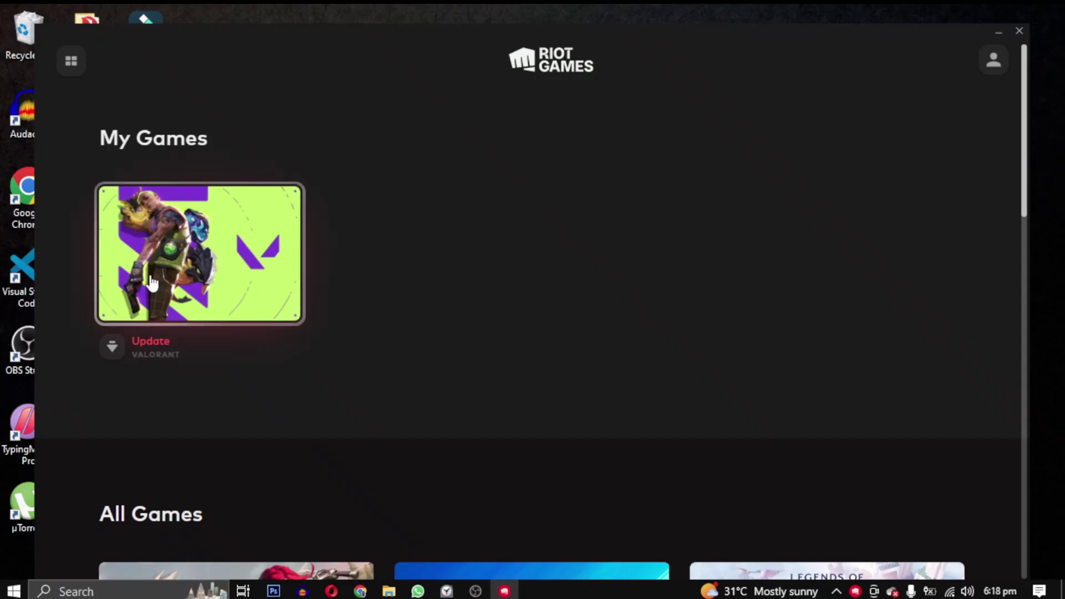
pyautogui.click(153, 282)
pyautogui.click(506, 395)
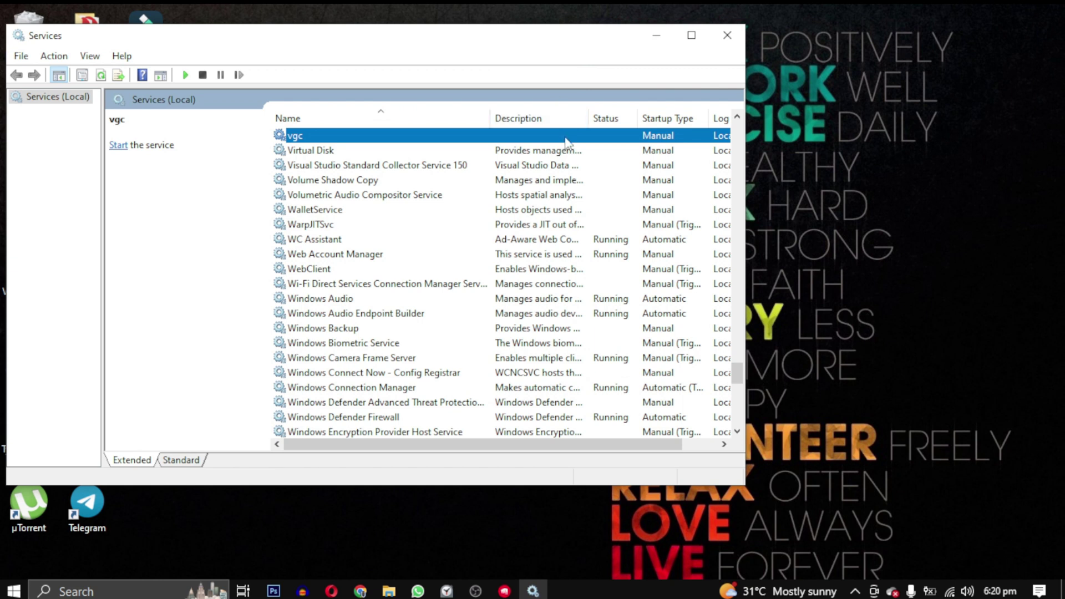
# Step: Start the vgc service in Services, then restart Windows
pyautogui.rightClick(566, 140)
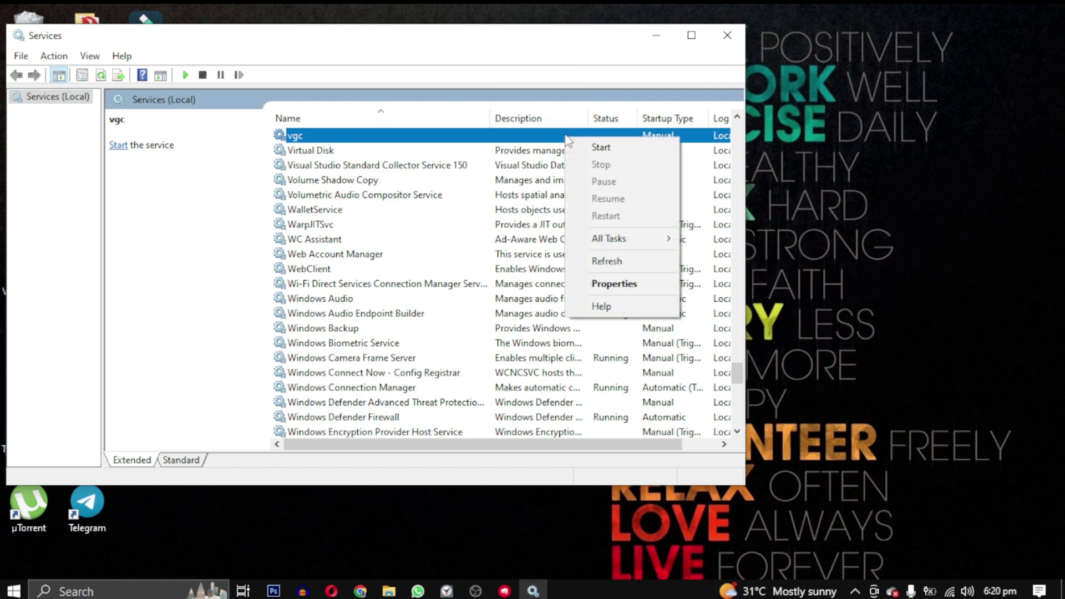
pyautogui.click(592, 148)
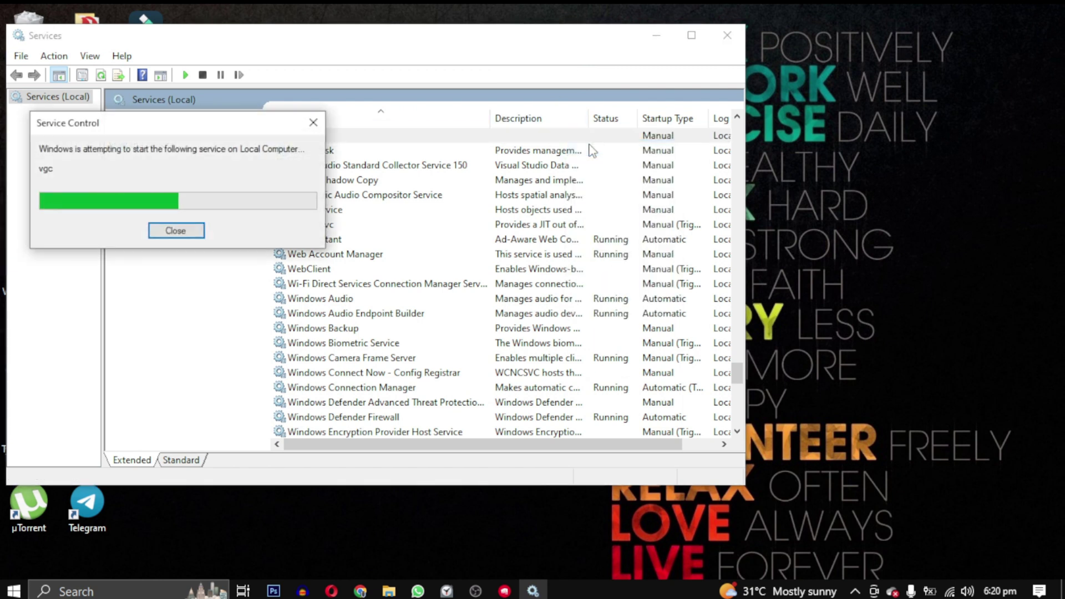
pyautogui.click(13, 592)
pyautogui.click(63, 477)
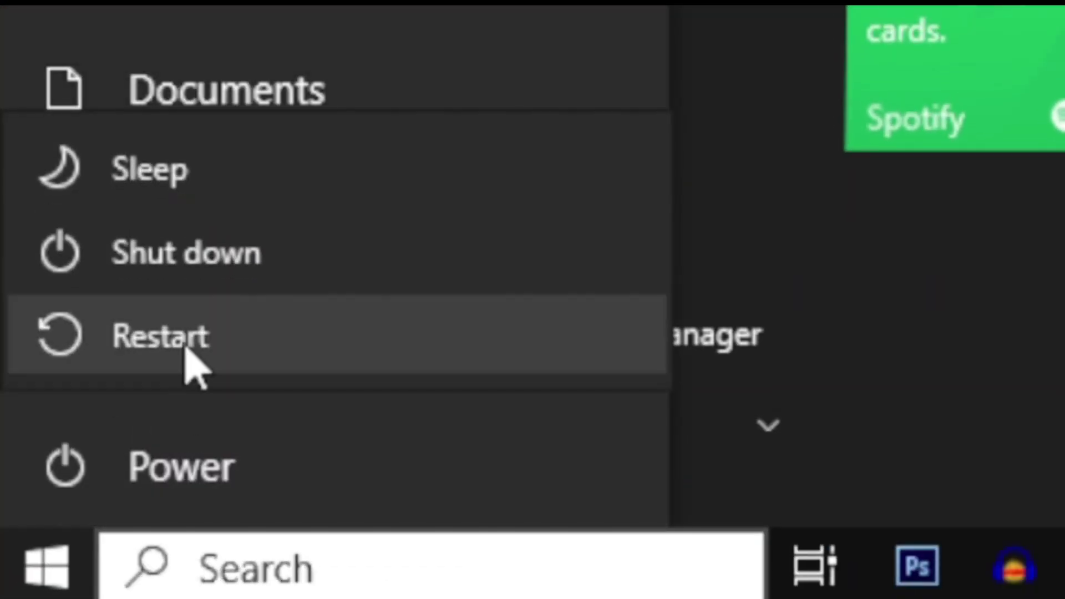
pyautogui.click(190, 335)
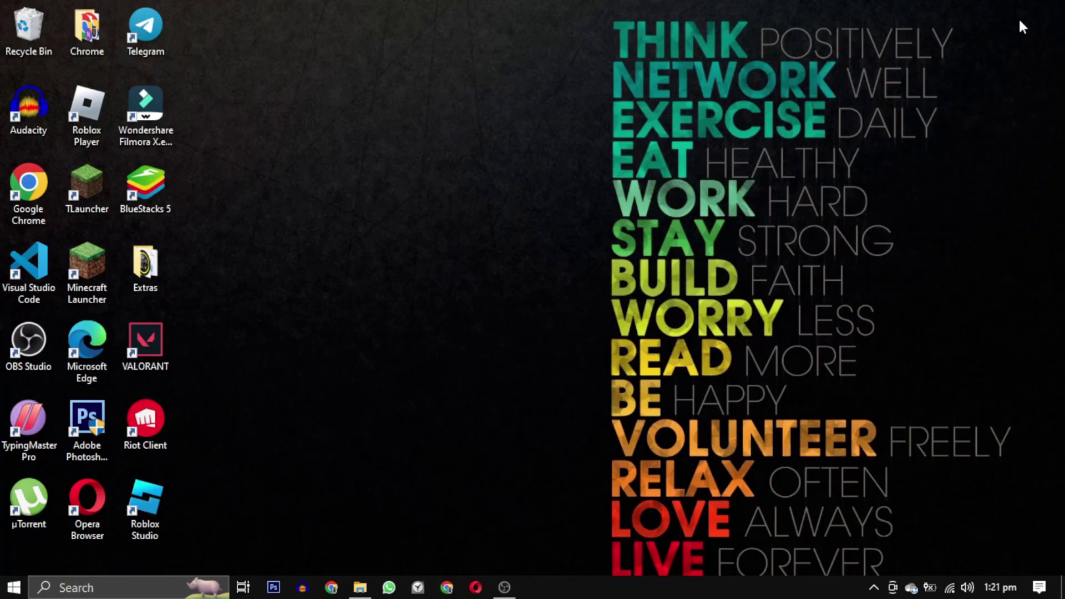
# Step: Launch VALORANT from its desktop shortcut as administrator, approving the UAC prompt
pyautogui.rightClick(137, 344)
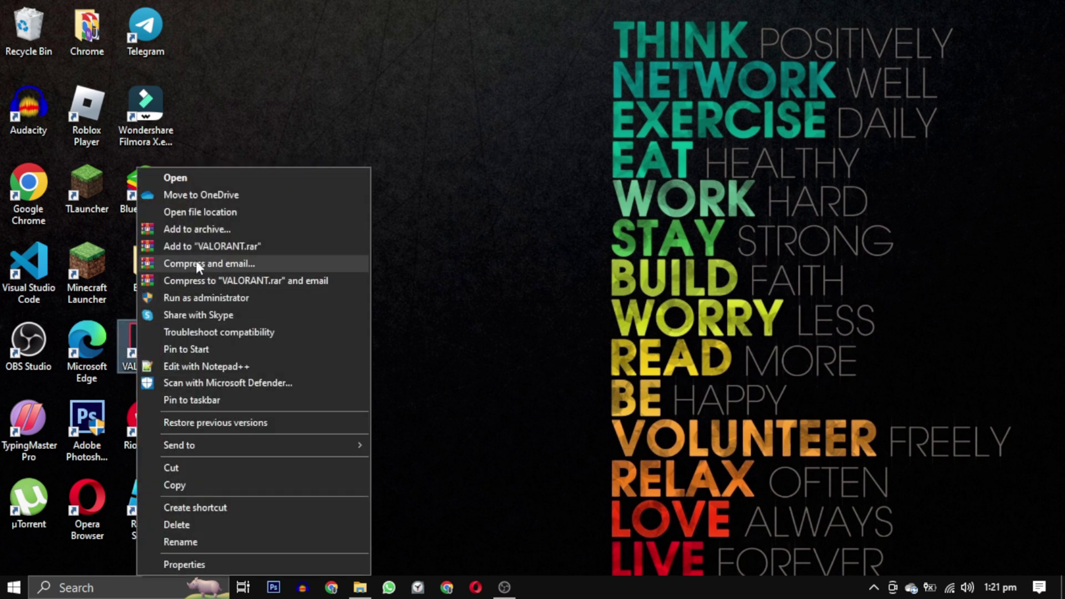
pyautogui.click(299, 303)
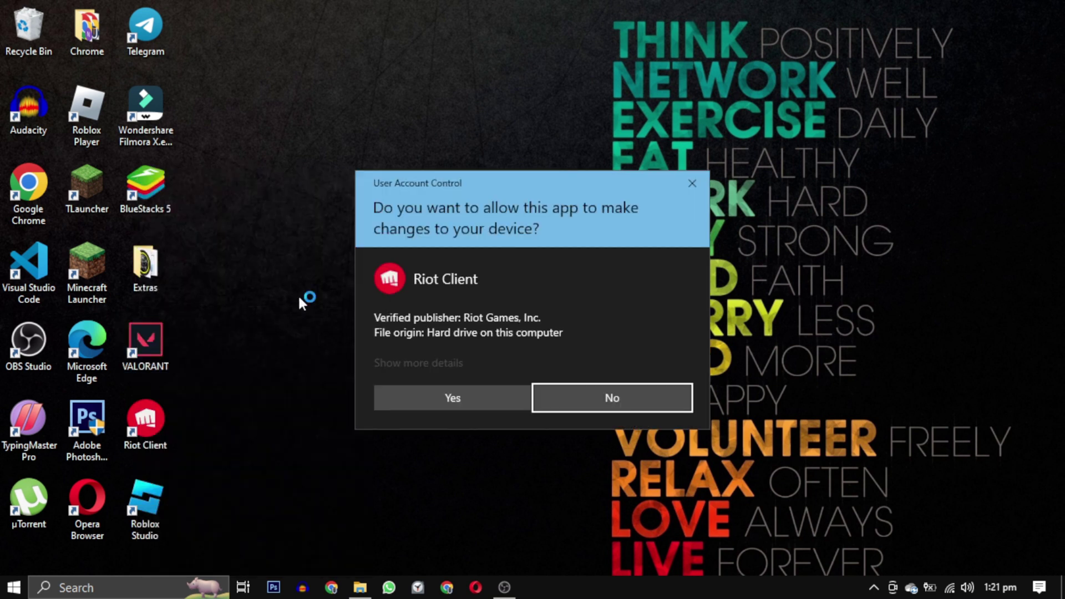
pyautogui.click(445, 392)
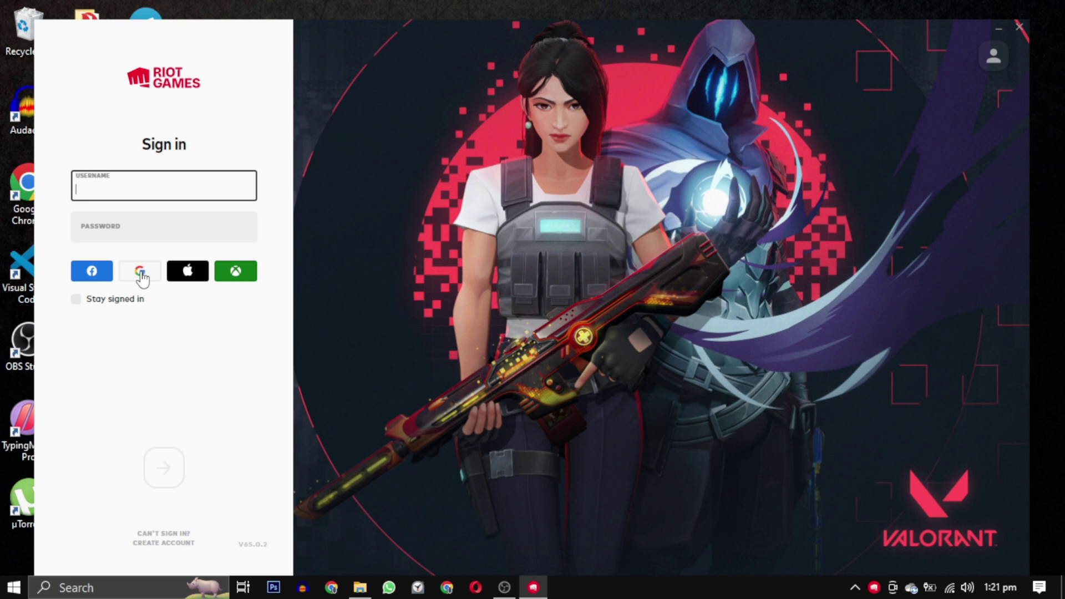
# Step: Sign in to Riot with a Google account and let the browser open Riot Client
pyautogui.click(140, 272)
pyautogui.click(650, 278)
pyautogui.click(811, 177)
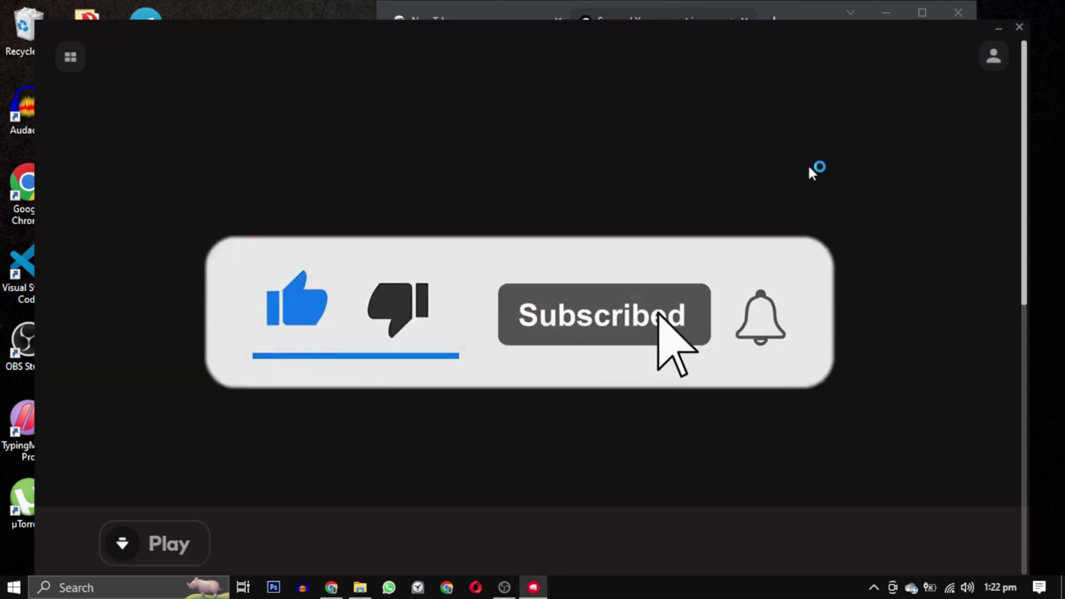